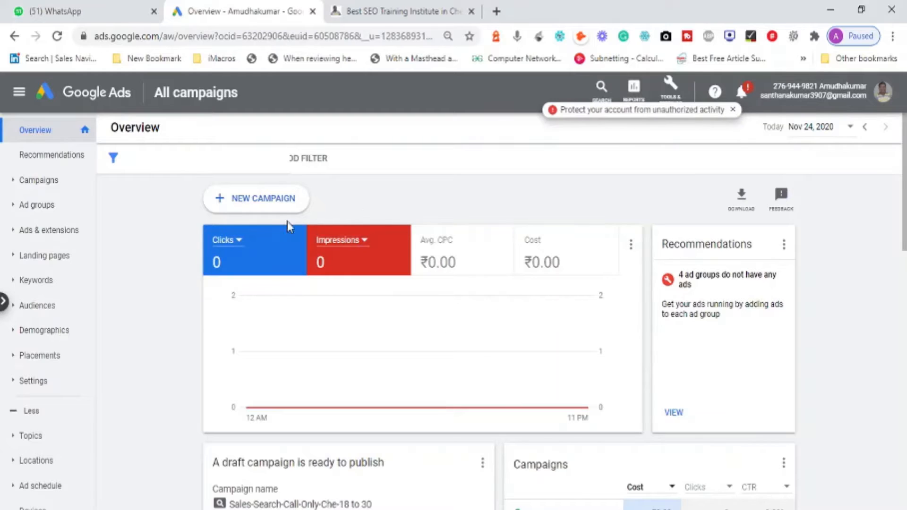
Start a new campaign with the Sales goal and the Display campaign type
{"action": "left_click", "coordinate": [271, 213]}
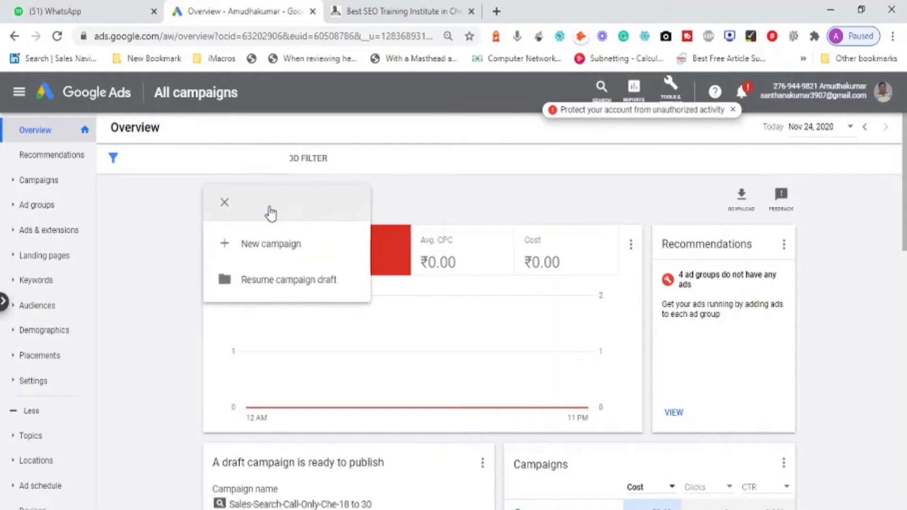
{"action": "left_click", "coordinate": [275, 251]}
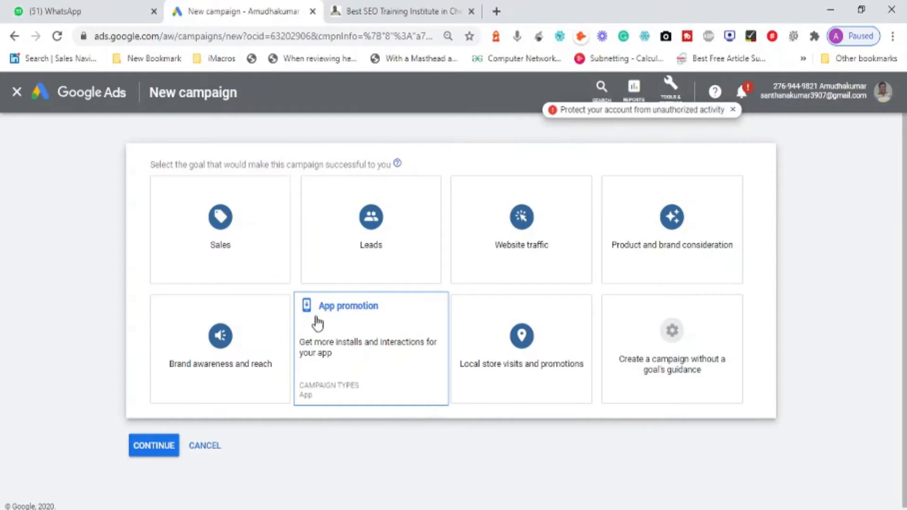
{"action": "left_click", "coordinate": [242, 244]}
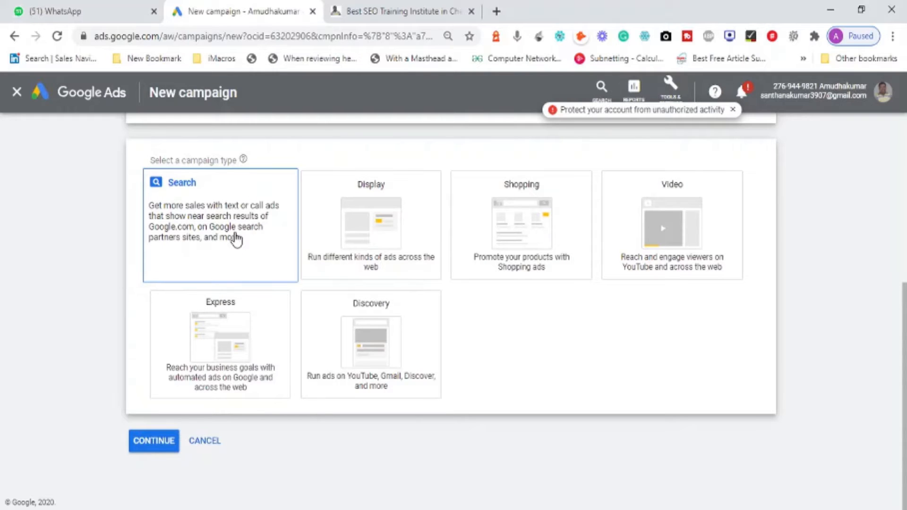
{"action": "left_click", "coordinate": [351, 240]}
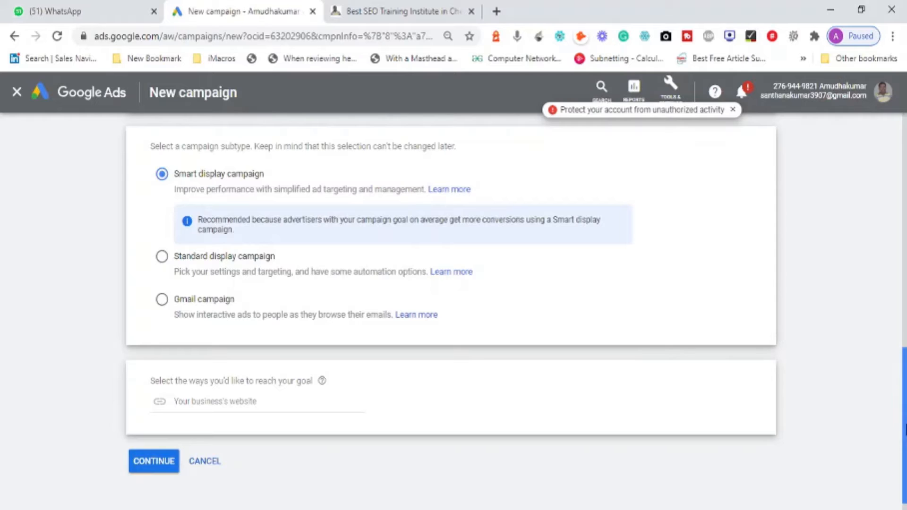
With the Smart display campaign subtype, enter the open SEO-Training-in-Chennai.html page's URL as the business website and continue to the campaign settings
{"action": "mouse_move", "coordinate": [904, 429]}
{"action": "left_mouse_down"}
{"action": "mouse_move", "coordinate": [905, 363]}
{"action": "mouse_move", "coordinate": [904, 431]}
{"action": "left_mouse_up"}
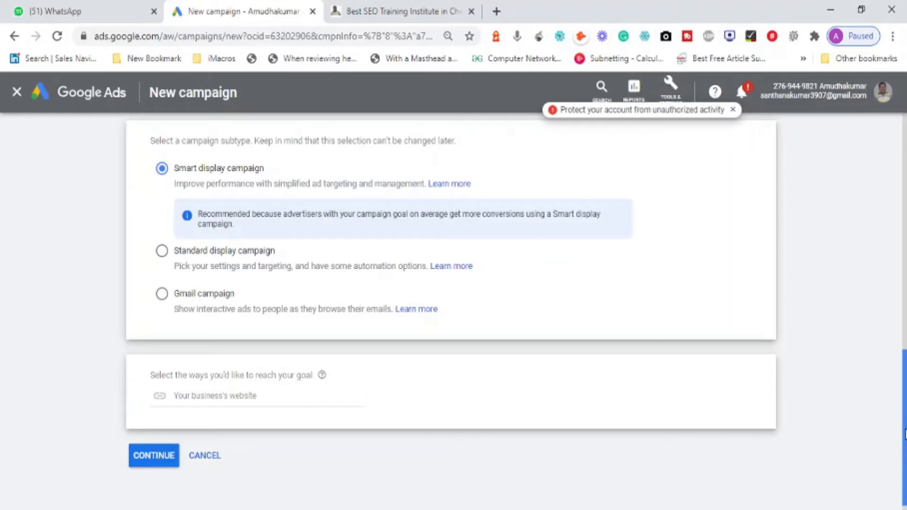
{"action": "left_click_drag", "start_coordinate": [905, 434], "coordinate": [904, 421]}
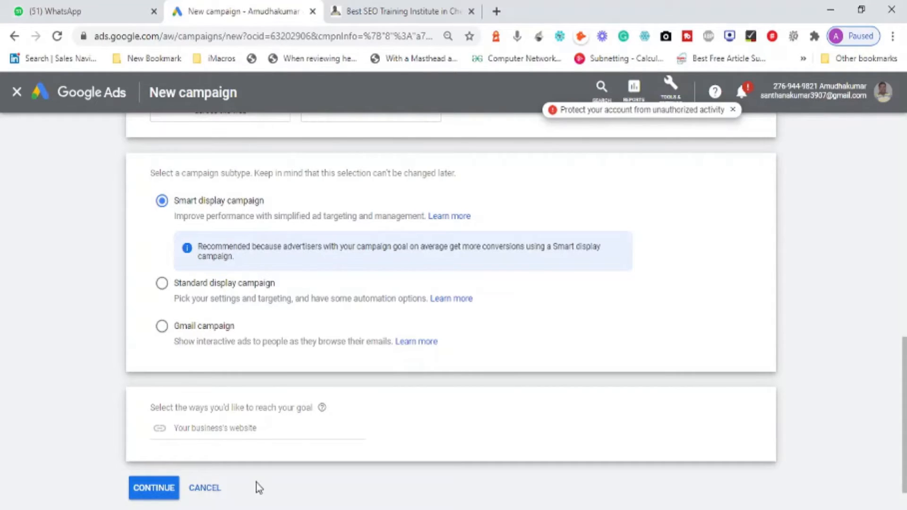
{"action": "left_click", "coordinate": [232, 440]}
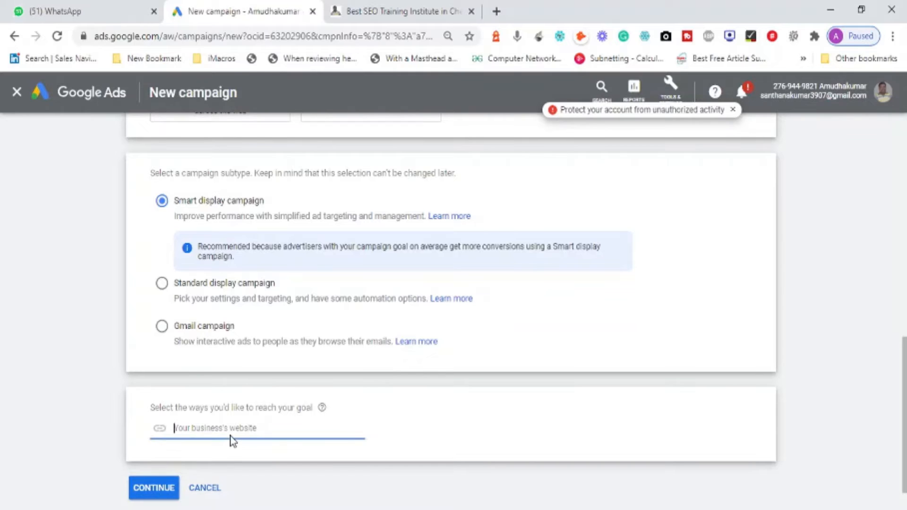
{"action": "key", "text": "ctrl+v"}
{"action": "key", "text": "ctrl+z"}
{"action": "left_click", "coordinate": [351, 15]}
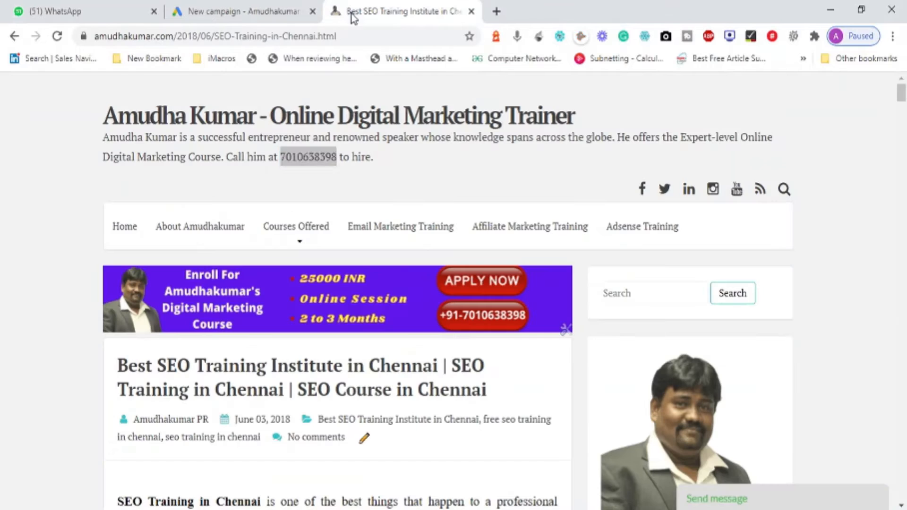
{"action": "left_click", "coordinate": [329, 35]}
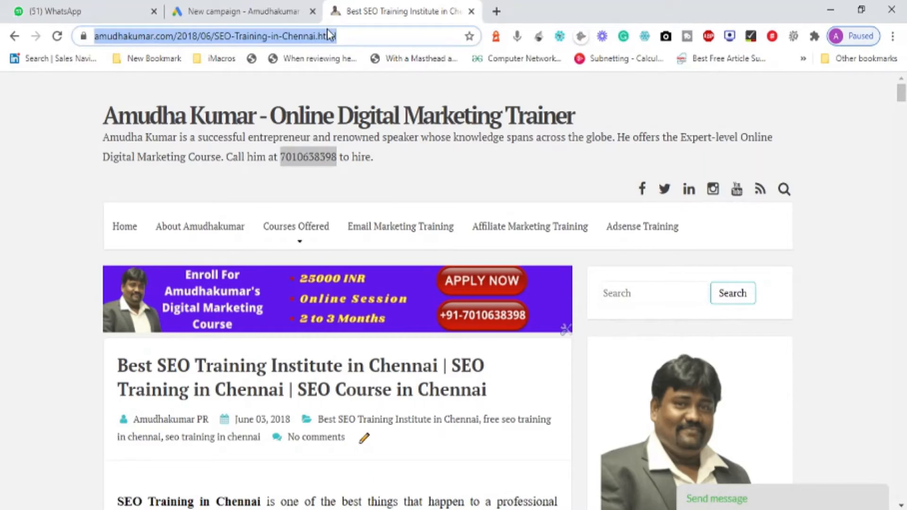
{"action": "left_click", "coordinate": [267, 11]}
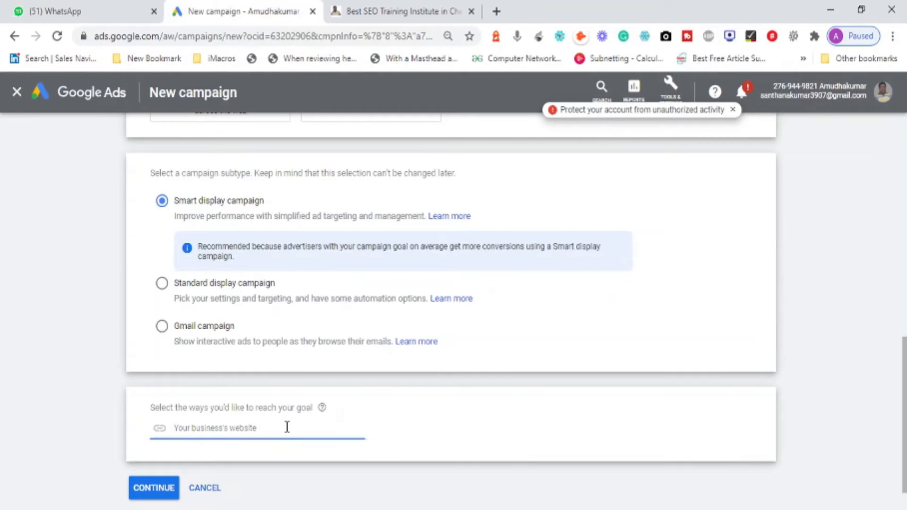
{"action": "key", "text": "ctrl+v"}
{"action": "left_click", "coordinate": [155, 490]}
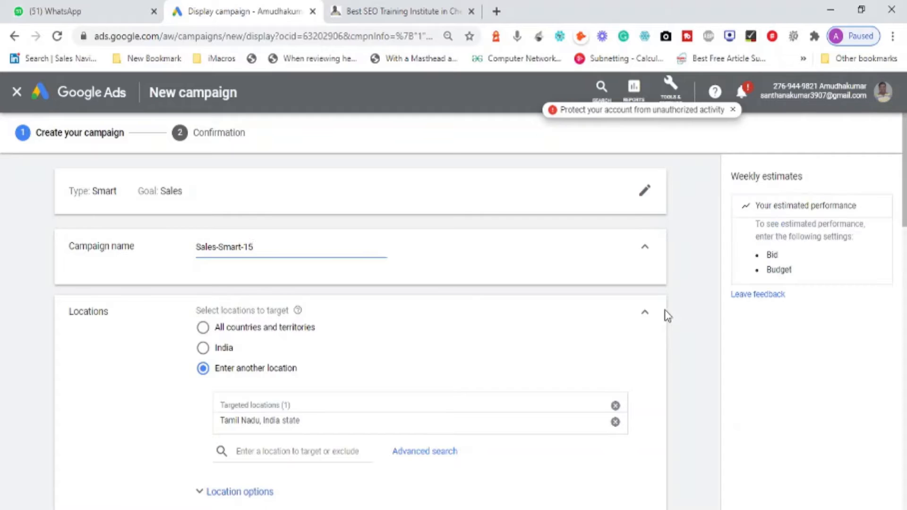
Name the campaign Sales-Smart-Display-Chennai-18 - 24
{"action": "key", "text": "BackSpace"}
{"action": "key", "text": "BackSpace"}
{"action": "type", "text": "Display-"}
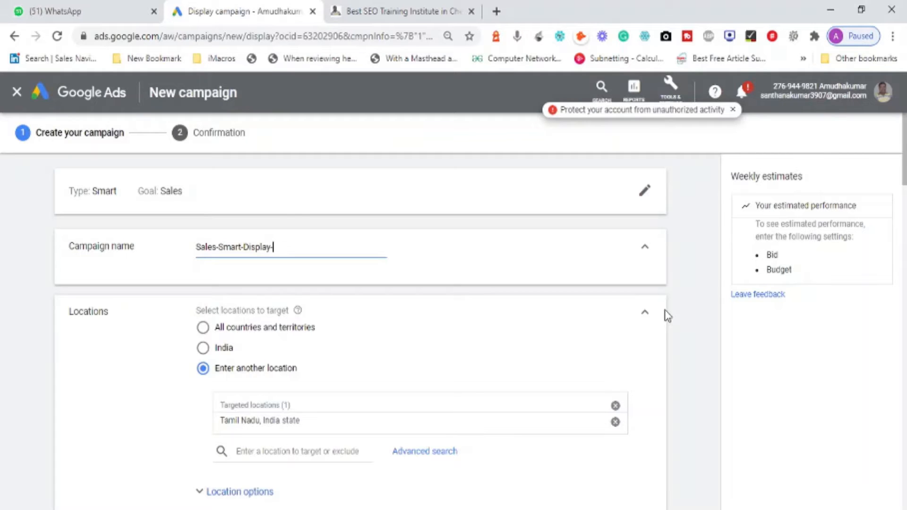
{"action": "type", "text": "Chennai="}
{"action": "key", "text": "BackSpace"}
{"action": "type", "text": "-18 - 24"}
Set the location options to target people in or regularly in the targeted locations
{"action": "left_click_drag", "start_coordinate": [903, 151], "coordinate": [904, 203]}
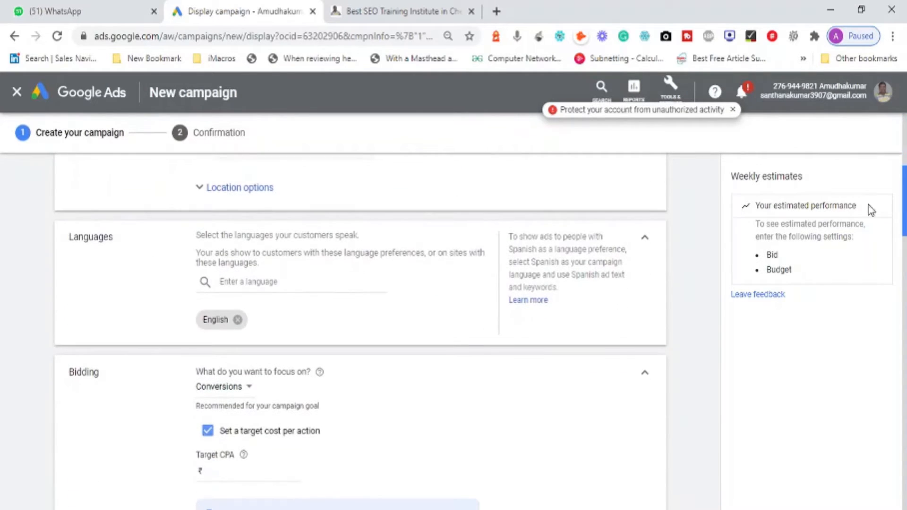
{"action": "left_click", "coordinate": [198, 187]}
{"action": "left_click", "coordinate": [204, 256]}
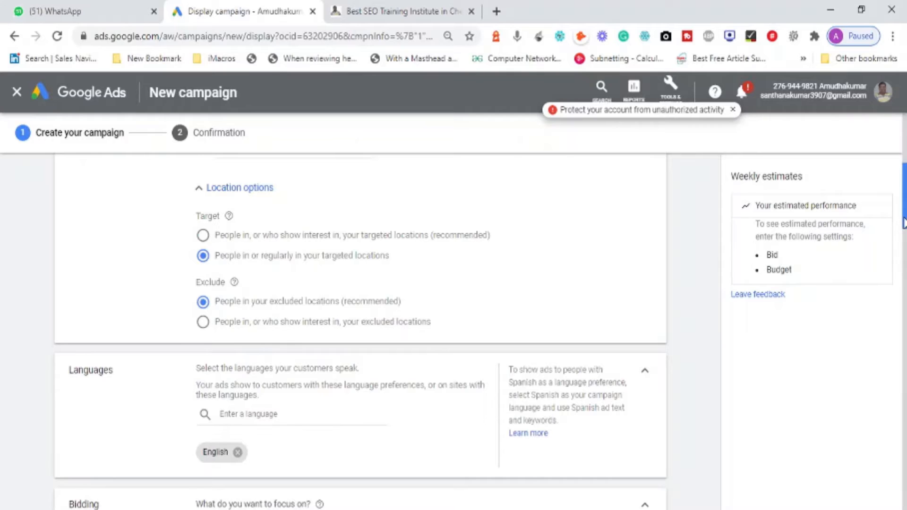
Add Tamil to the campaign's customer languages
{"action": "left_click_drag", "start_coordinate": [904, 222], "coordinate": [904, 223]}
{"action": "scroll", "coordinate": [904, 232], "scroll_direction": "down", "scroll_amount": 2}
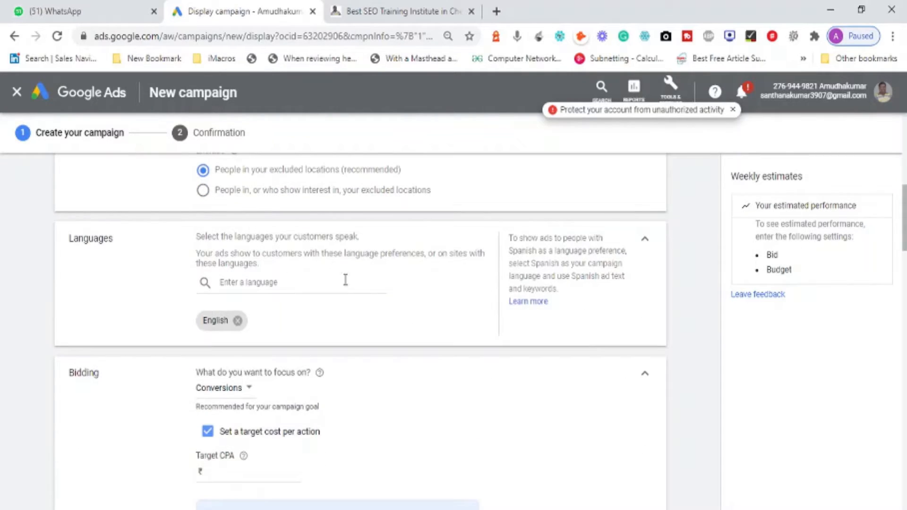
{"action": "left_click", "coordinate": [273, 282]}
{"action": "type", "text": "tamil"}
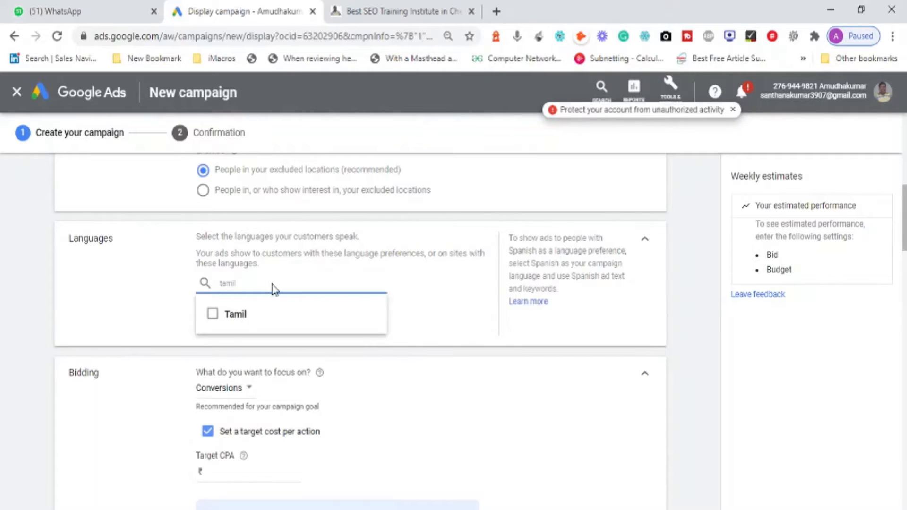
{"action": "left_click", "coordinate": [231, 317]}
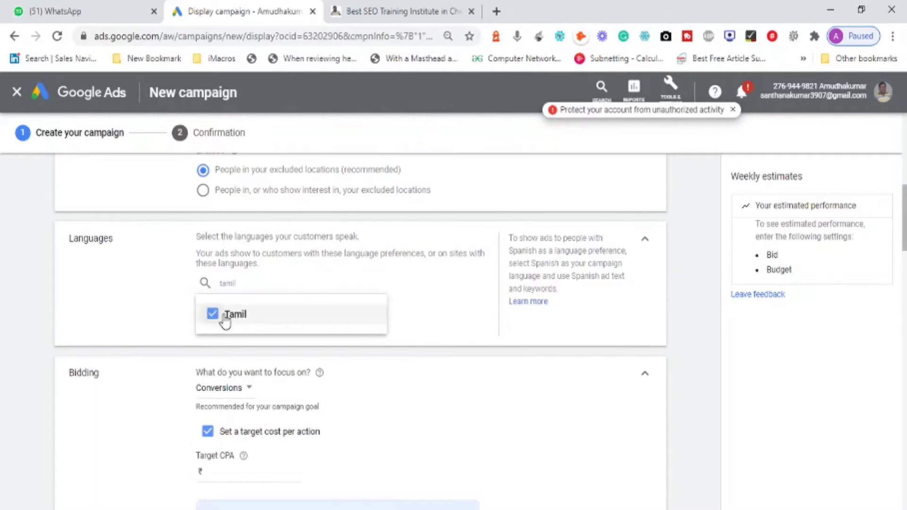
{"action": "left_click", "coordinate": [487, 336]}
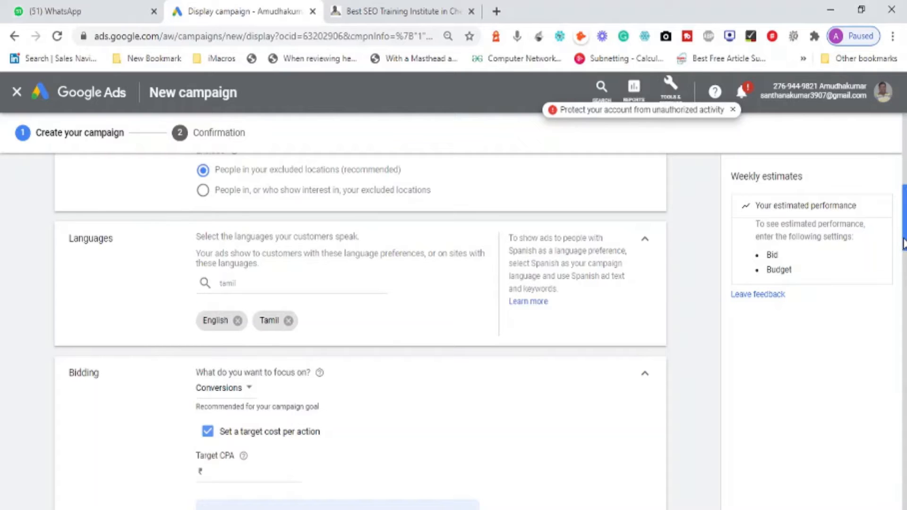
Keep the bidding focus on Conversions and apply the suggested target CPA of ₹390.00
{"action": "left_click_drag", "start_coordinate": [904, 243], "coordinate": [904, 273]}
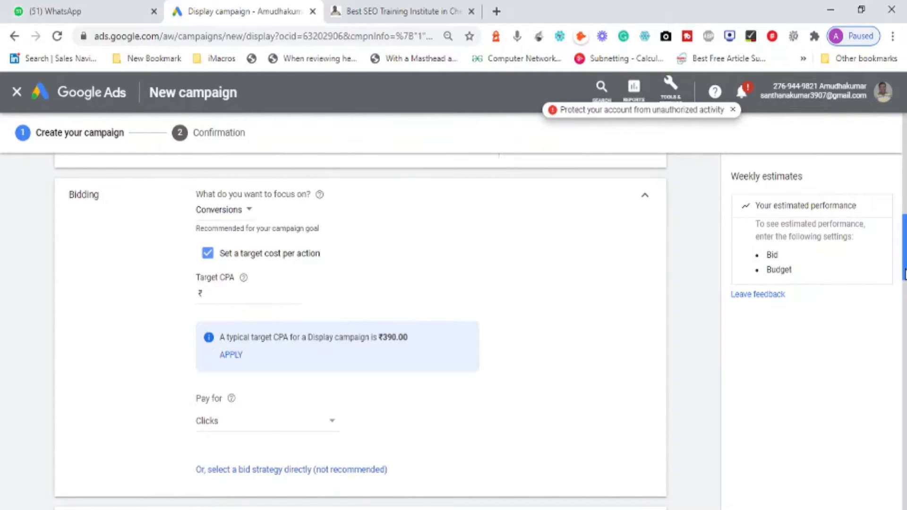
{"action": "left_click", "coordinate": [239, 215]}
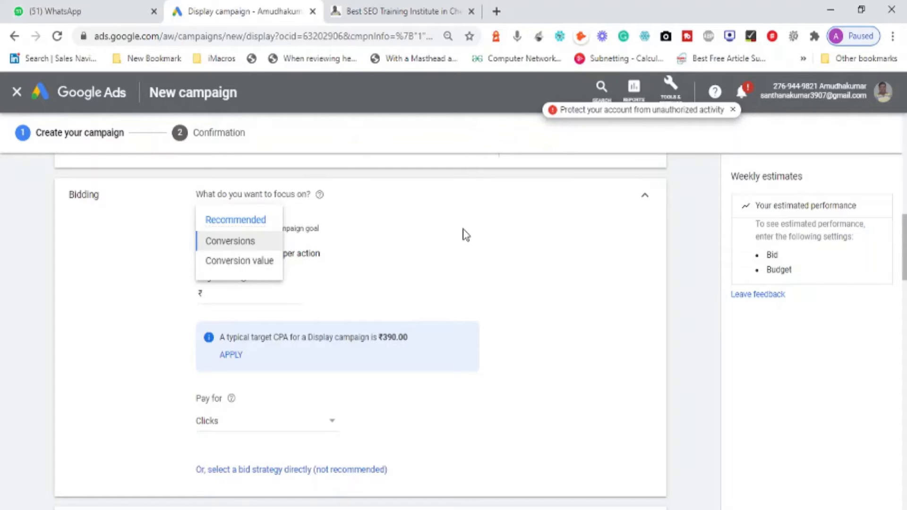
{"action": "left_click", "coordinate": [498, 230]}
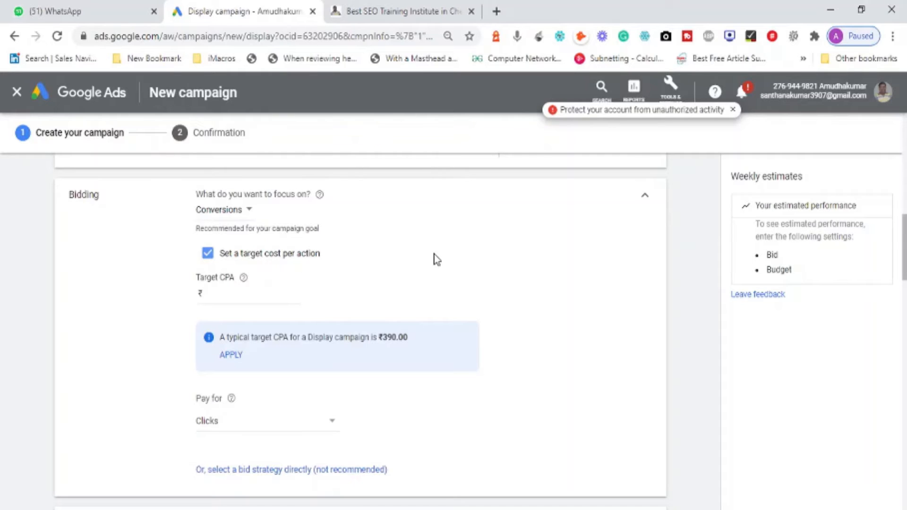
{"action": "left_click", "coordinate": [236, 296]}
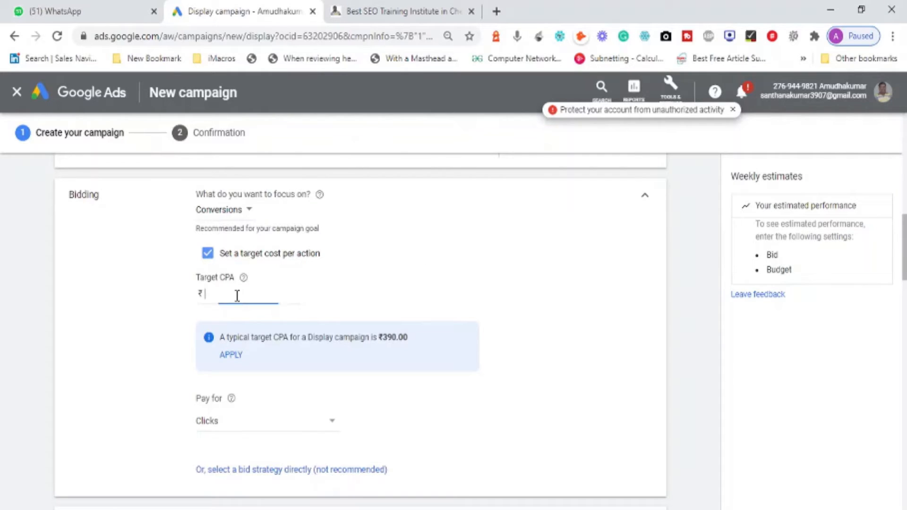
{"action": "left_click", "coordinate": [529, 284]}
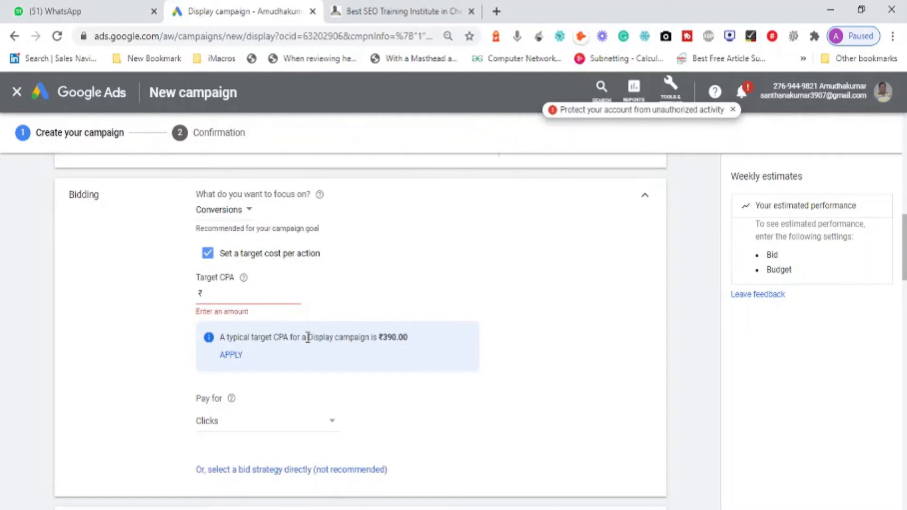
{"action": "left_click", "coordinate": [231, 360]}
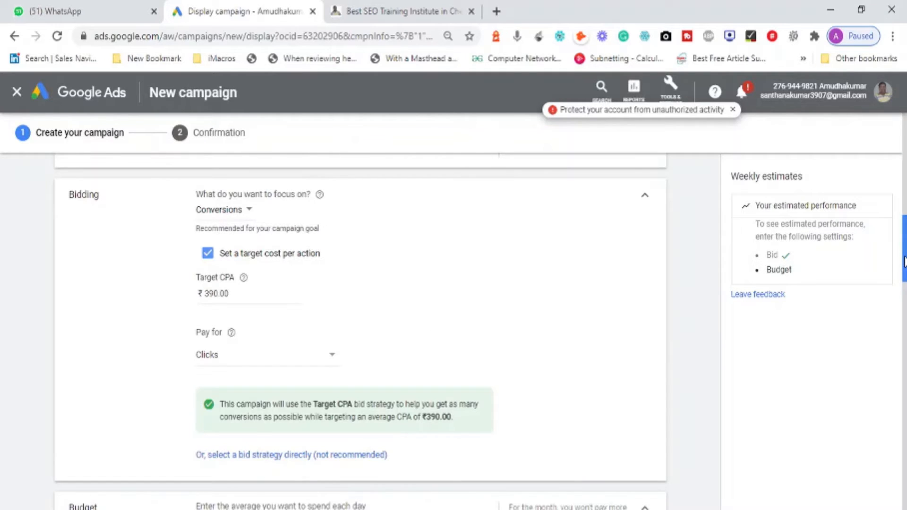
Set the campaign's average daily budget to ₹1,000
{"action": "left_click_drag", "start_coordinate": [904, 262], "coordinate": [904, 305]}
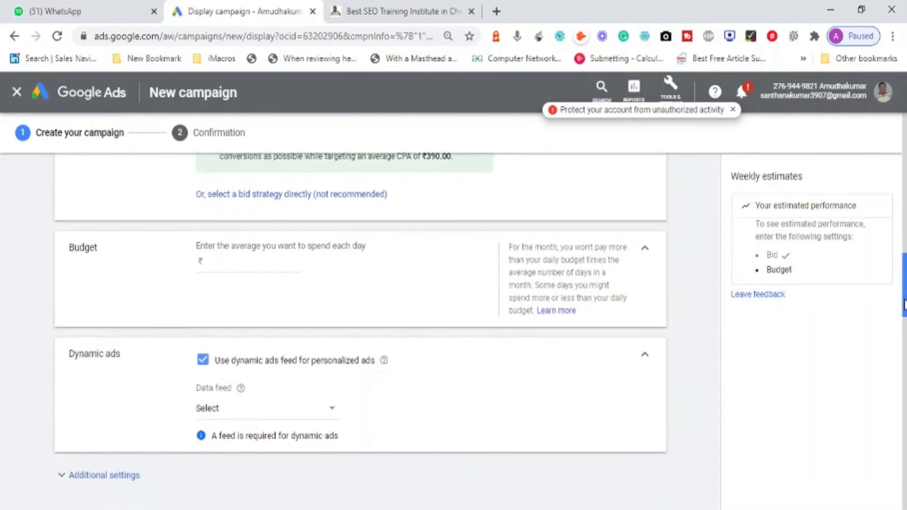
{"action": "left_click", "coordinate": [290, 259]}
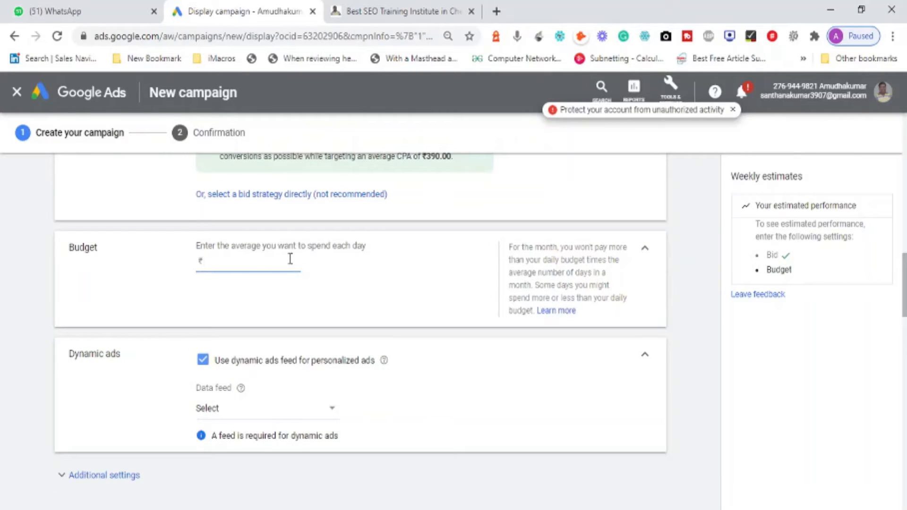
{"action": "type", "text": "1000"}
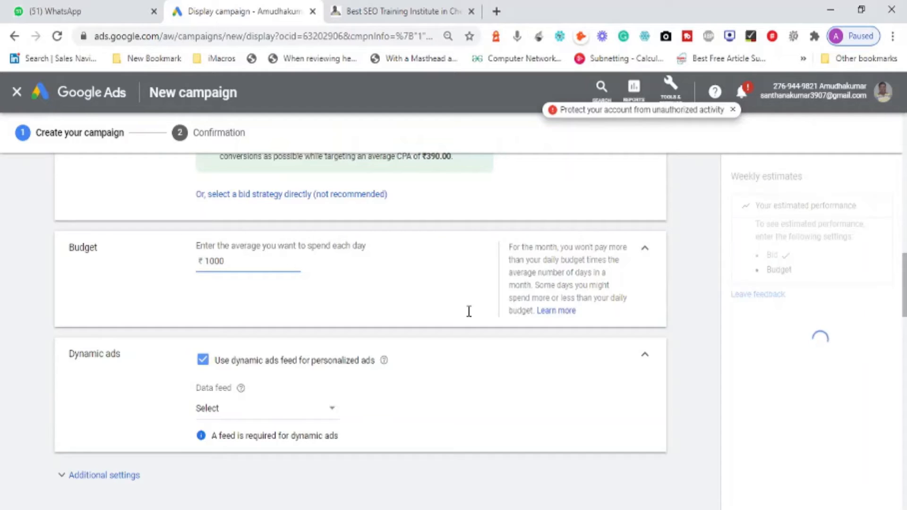
{"action": "left_click", "coordinate": [446, 294]}
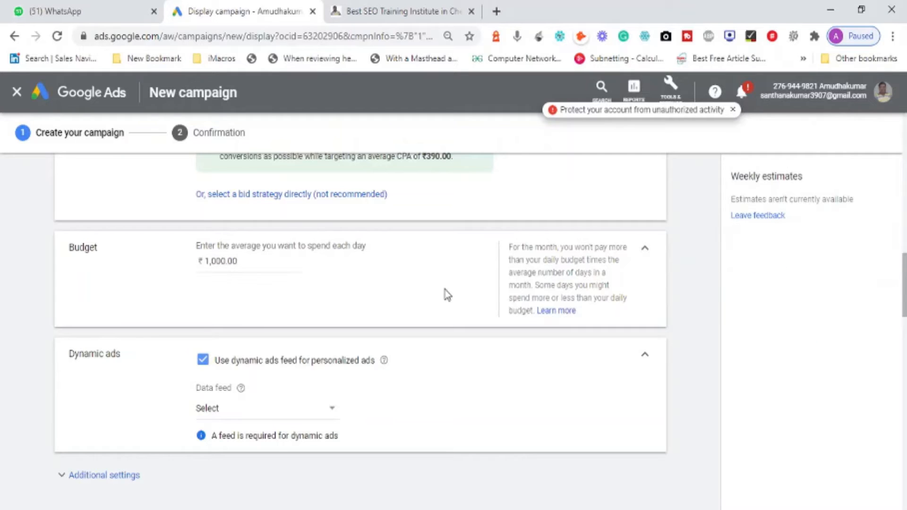
Change the average daily budget to ₹1,500
{"action": "left_click", "coordinate": [227, 262]}
{"action": "double_click", "coordinate": [227, 262]}
{"action": "type", "text": "1"}
{"action": "left_click", "coordinate": [367, 307]}
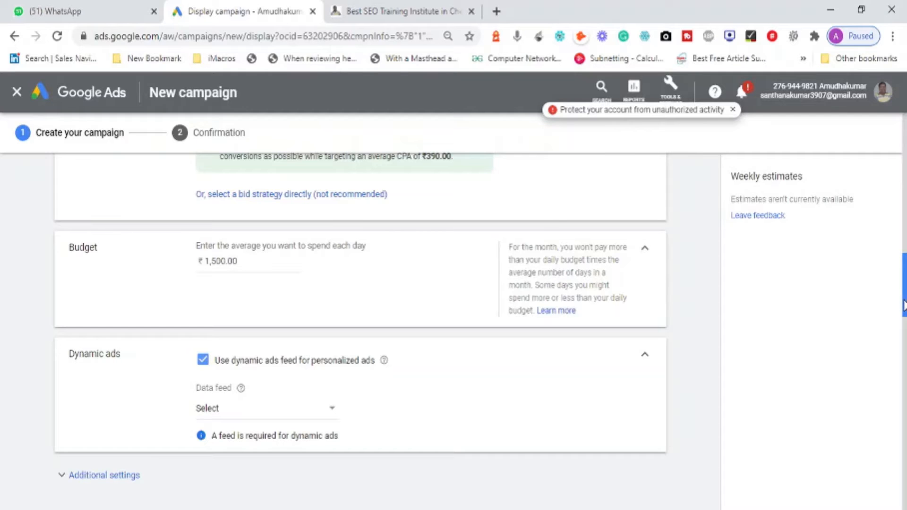
Try the Appnol data feed for dynamic ads, and turn off the dynamic ads feed for personalized ads
{"action": "scroll", "coordinate": [903, 305], "scroll_direction": "up", "scroll_amount": 2}
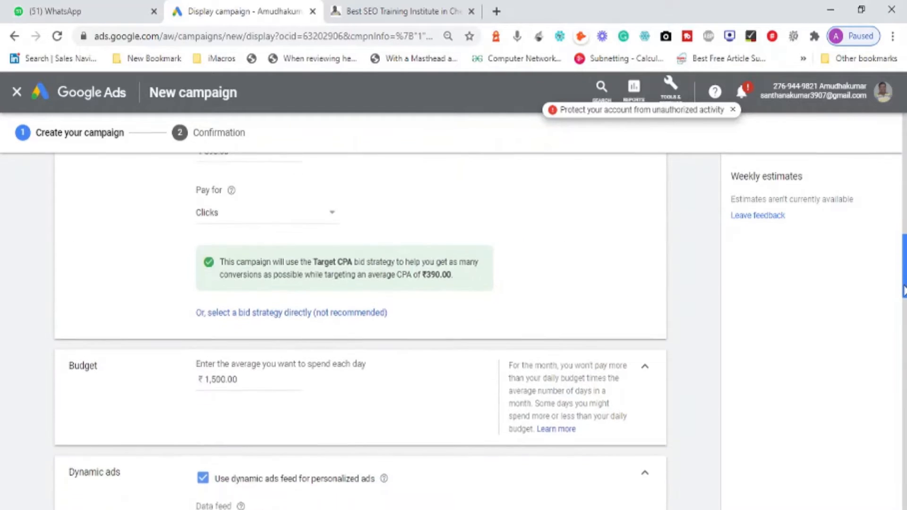
{"action": "scroll", "coordinate": [904, 304], "scroll_direction": "down", "scroll_amount": 2}
{"action": "mouse_move", "coordinate": [903, 305]}
{"action": "left_mouse_down"}
{"action": "mouse_move", "coordinate": [904, 341]}
{"action": "mouse_move", "coordinate": [905, 312]}
{"action": "left_mouse_up"}
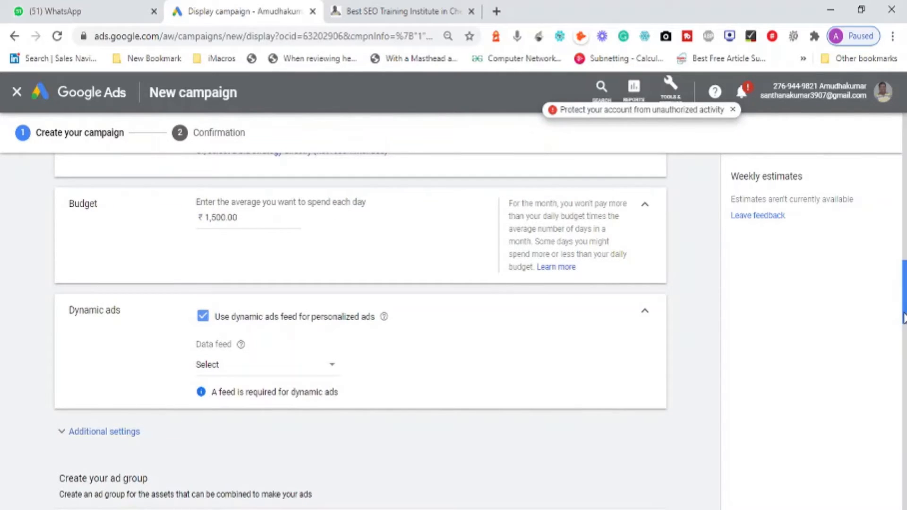
{"action": "left_click_drag", "start_coordinate": [904, 317], "coordinate": [904, 334]}
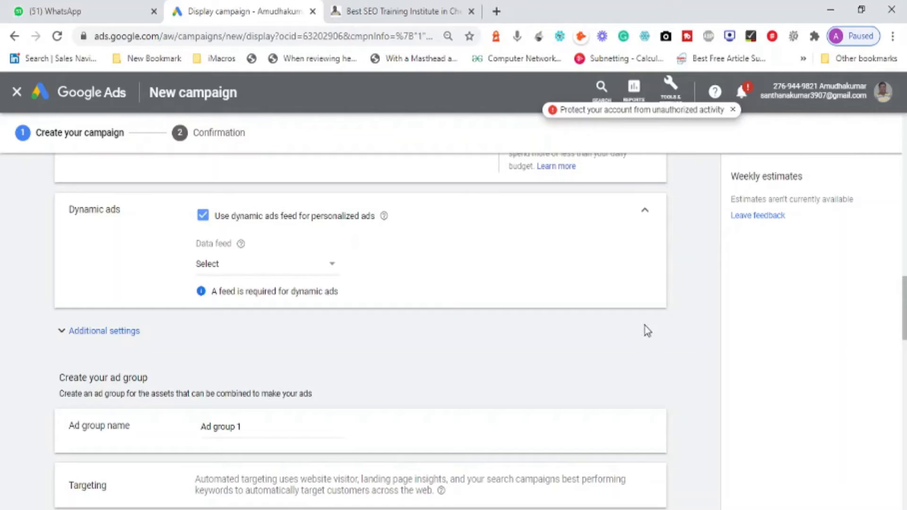
{"action": "left_click", "coordinate": [321, 273]}
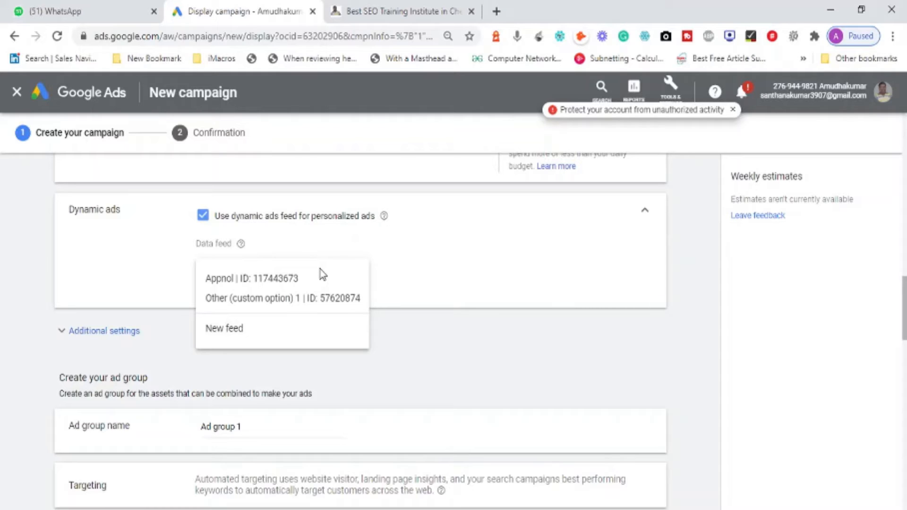
{"action": "left_click", "coordinate": [270, 281]}
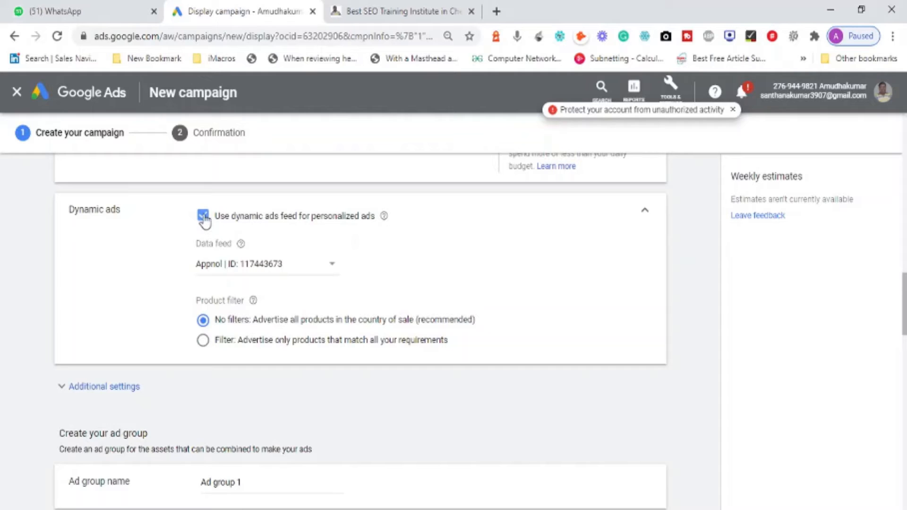
{"action": "left_click", "coordinate": [204, 219]}
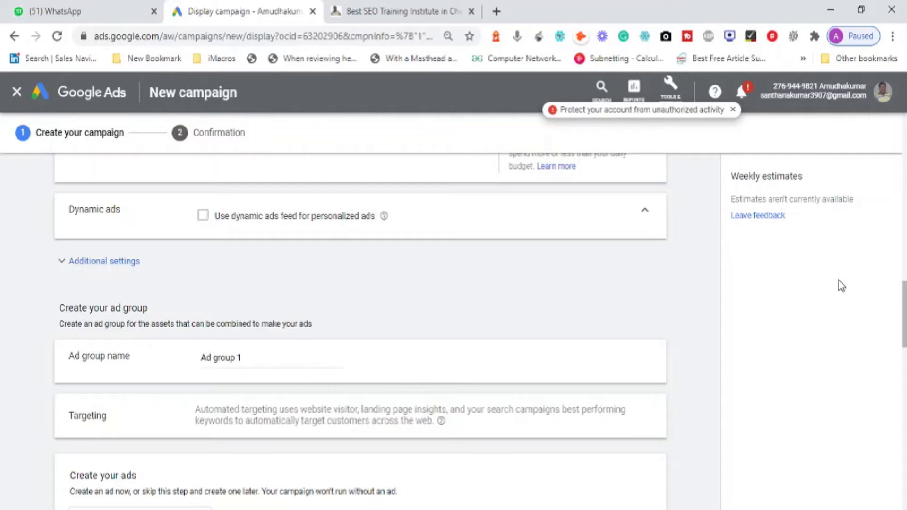
Review the ad group name and the automated targeting description
{"action": "scroll", "coordinate": [903, 325], "scroll_direction": "down", "scroll_amount": 3}
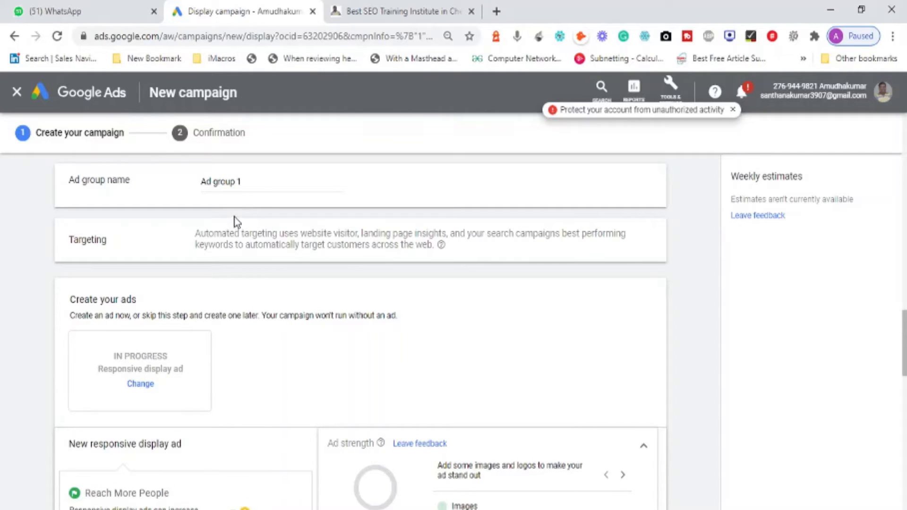
{"action": "left_click", "coordinate": [256, 181]}
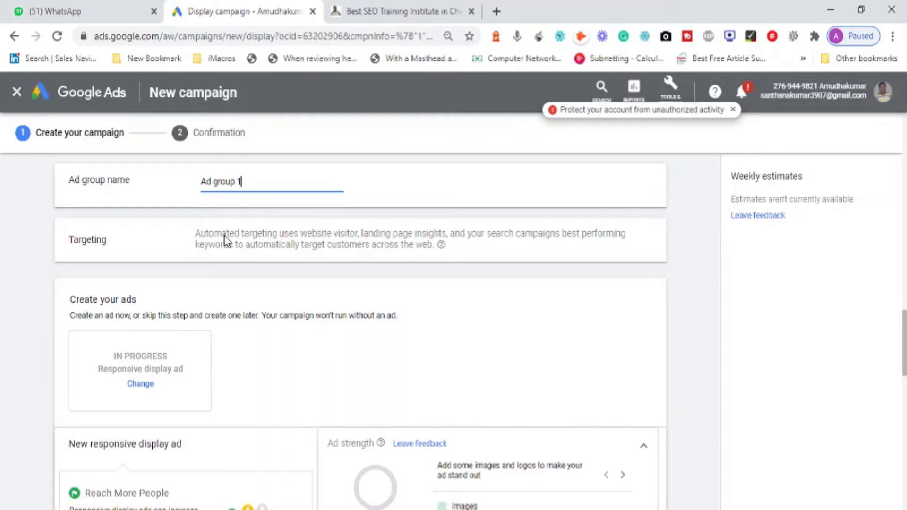
{"action": "left_click_drag", "start_coordinate": [197, 233], "coordinate": [560, 242]}
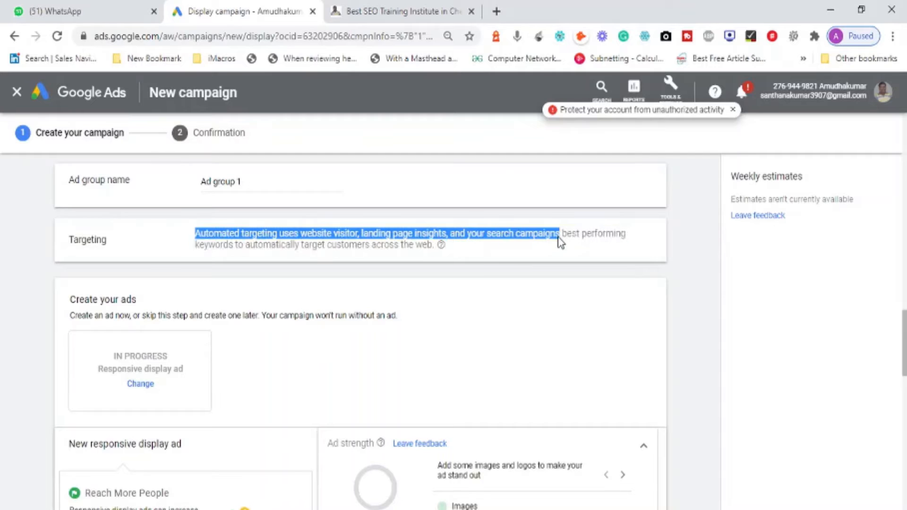
{"action": "left_click_drag", "start_coordinate": [387, 266], "coordinate": [432, 254]}
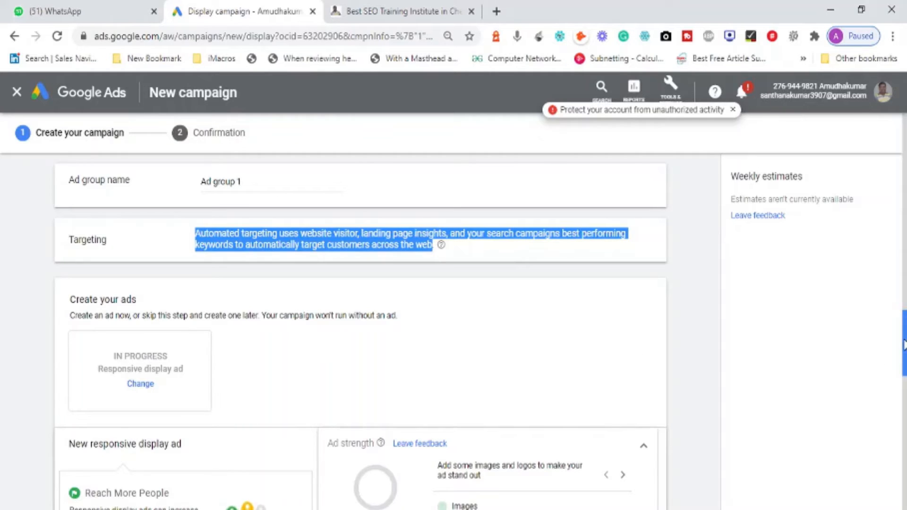
Add the first 586 × 586 portrait from the website scan as a logo in the 1:1 ratio only, excluding 4:1
{"action": "left_click_drag", "start_coordinate": [904, 371], "coordinate": [904, 417]}
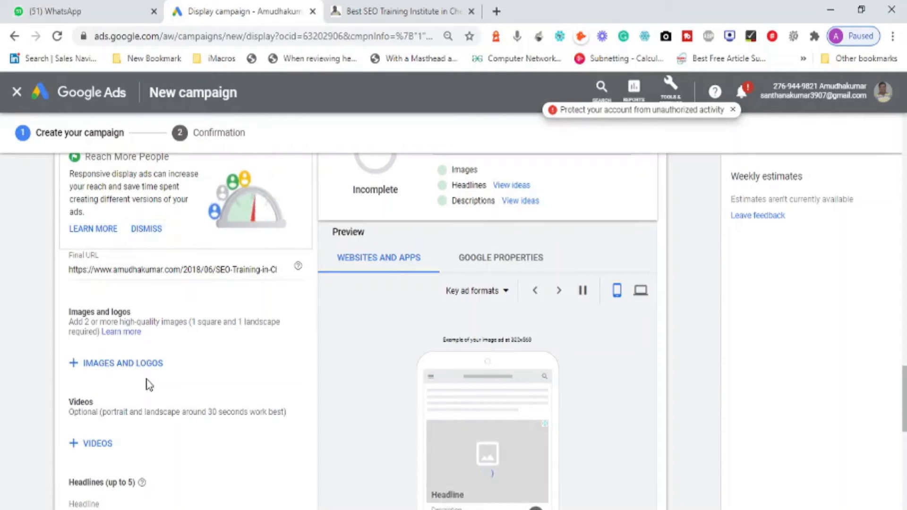
{"action": "left_click", "coordinate": [113, 364]}
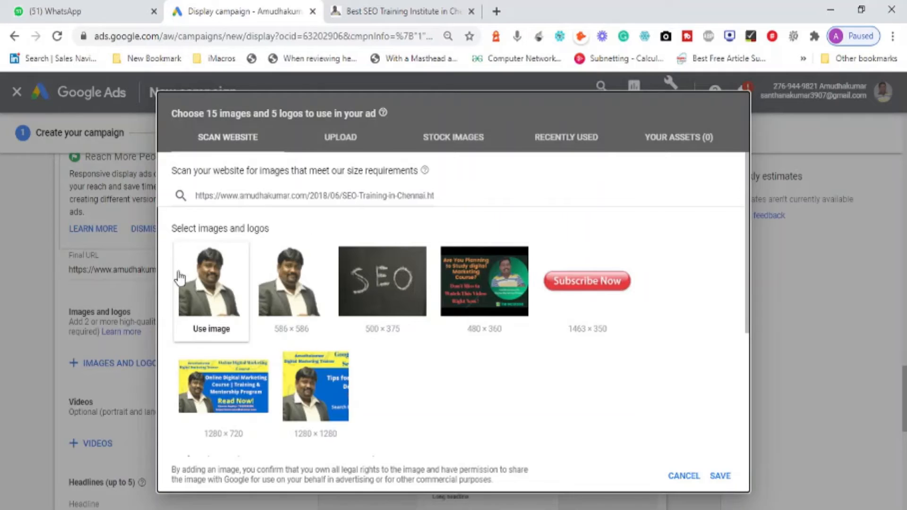
{"action": "left_click", "coordinate": [212, 338]}
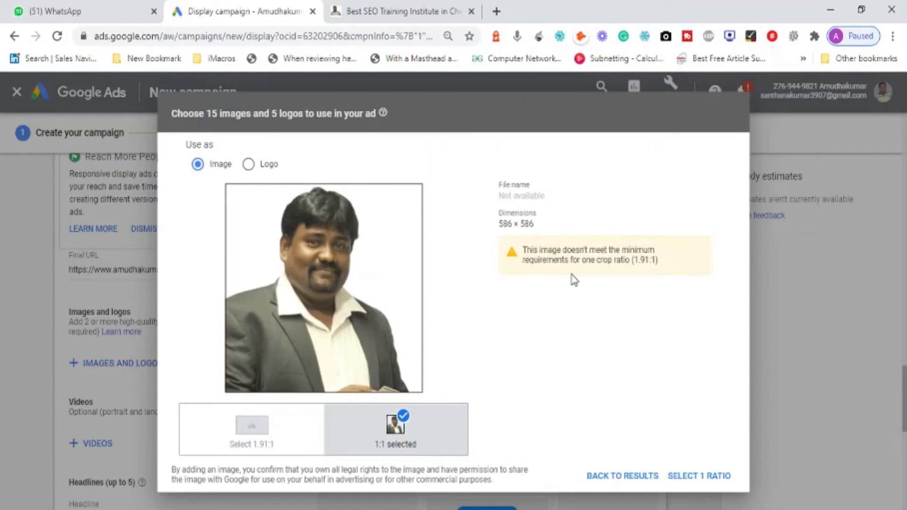
{"action": "left_click", "coordinate": [249, 164]}
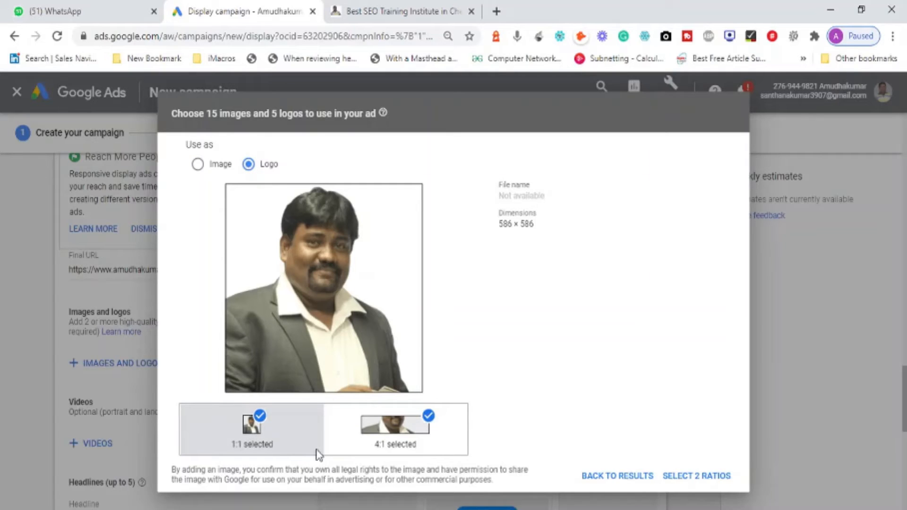
{"action": "left_click", "coordinate": [396, 430]}
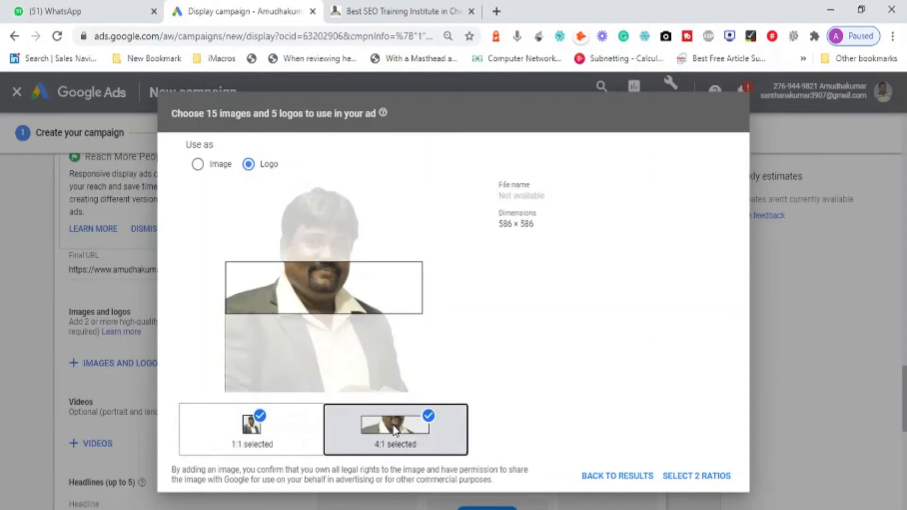
{"action": "left_click_drag", "start_coordinate": [301, 299], "coordinate": [318, 147]}
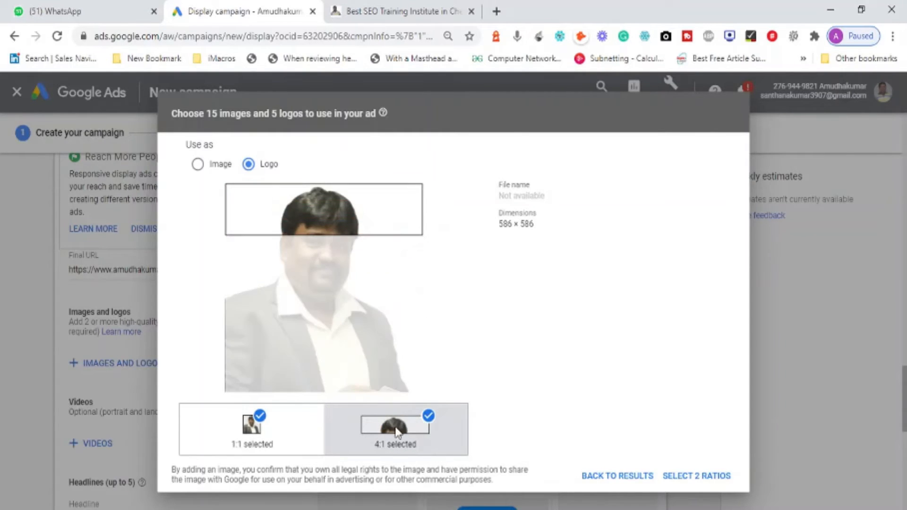
{"action": "left_click", "coordinate": [429, 416]}
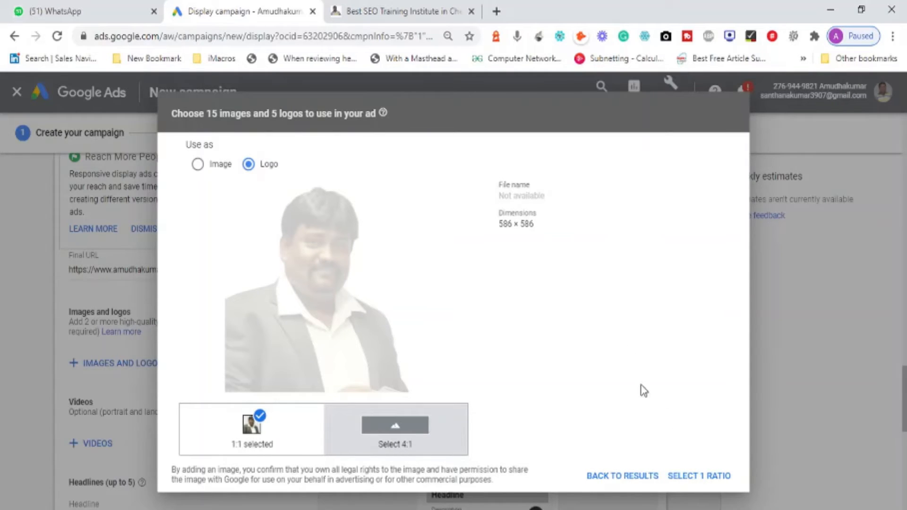
{"action": "left_click", "coordinate": [691, 479]}
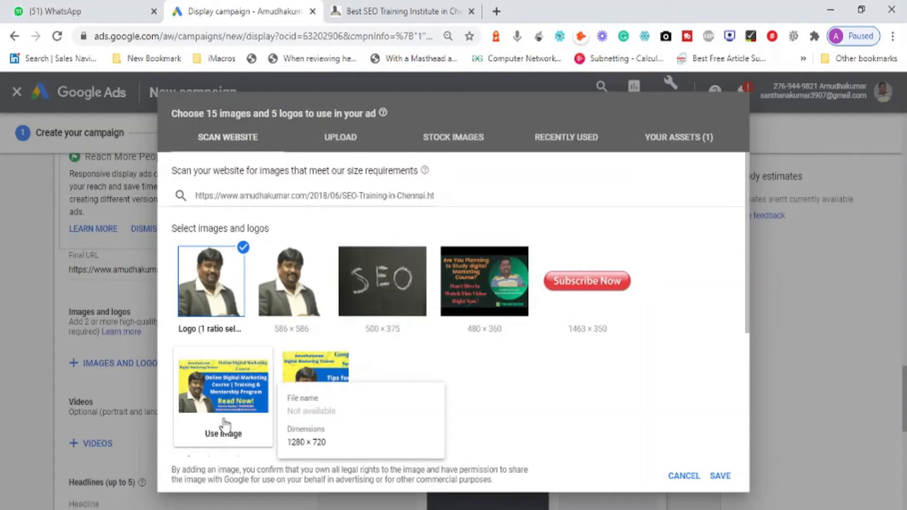
Add the 1280 × 720 Online Digital Marketing Course banner as a 4:1 logo only, shifting the crop slightly upward to frame the face and headline
{"action": "left_click", "coordinate": [226, 437]}
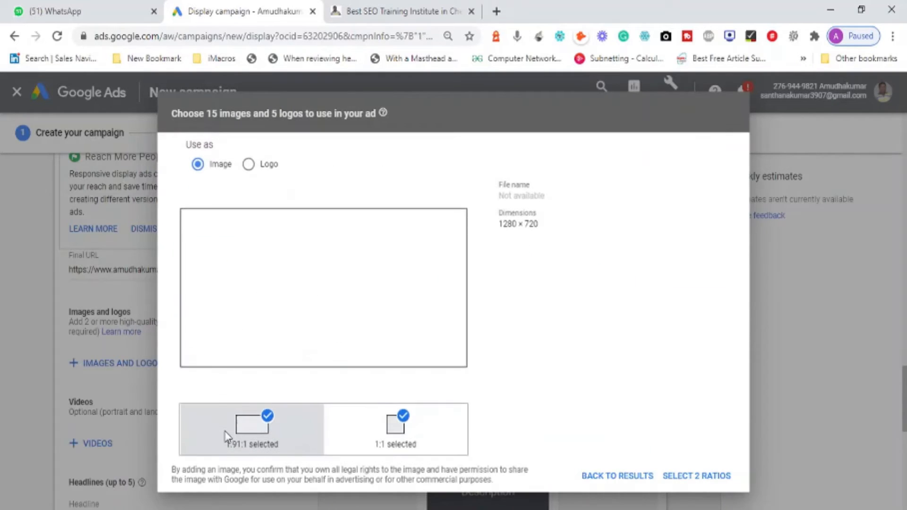
{"action": "left_click", "coordinate": [249, 166]}
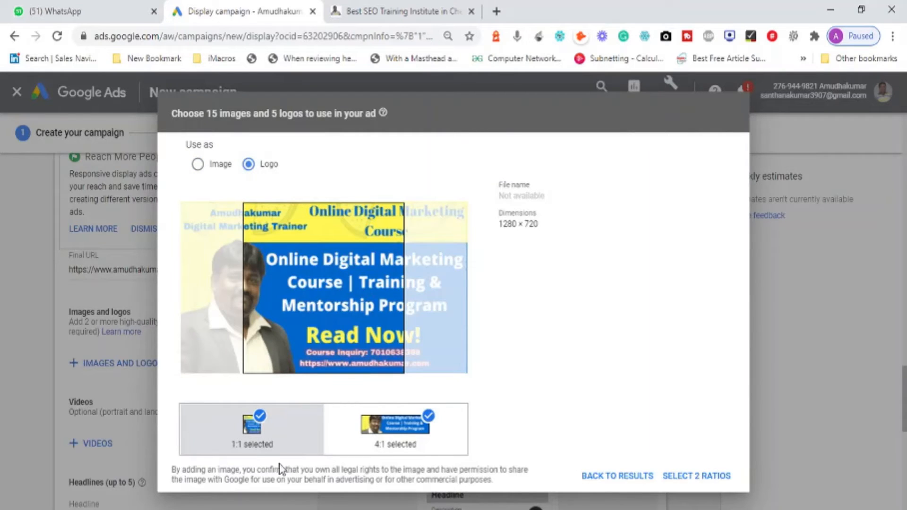
{"action": "left_click", "coordinate": [258, 428]}
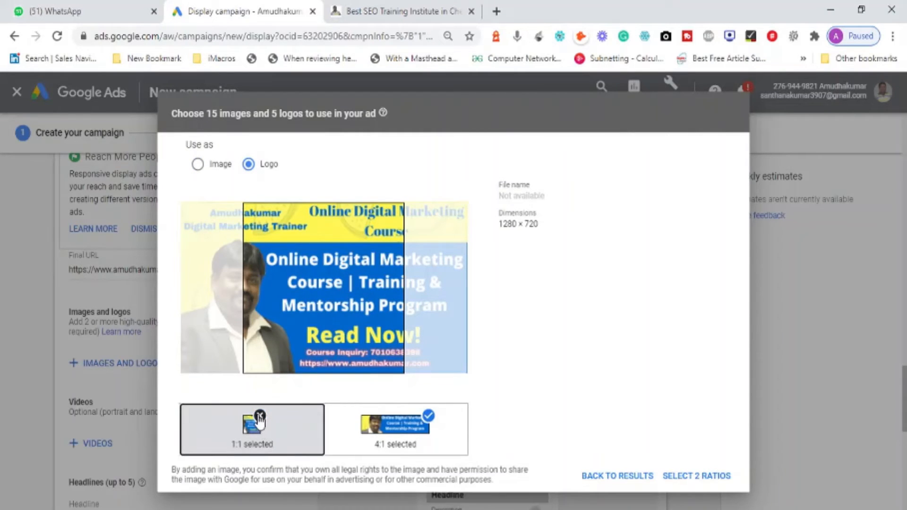
{"action": "left_click", "coordinate": [259, 417]}
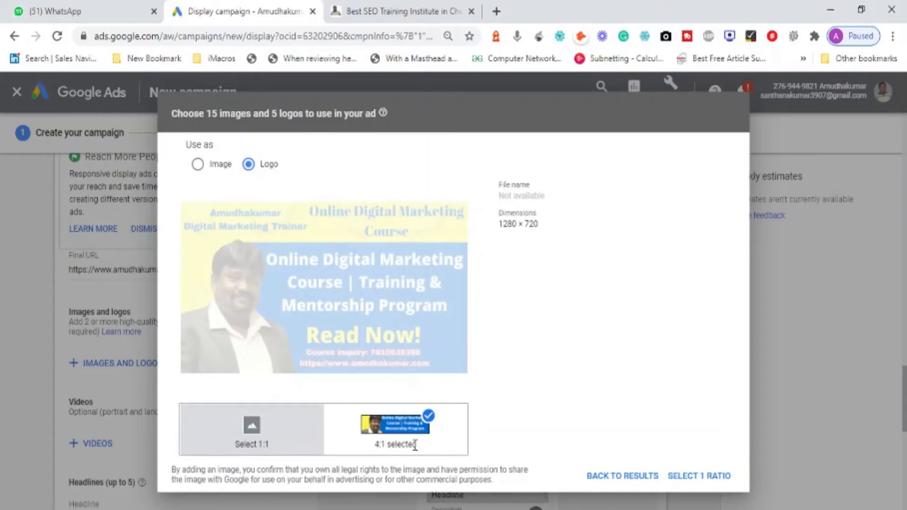
{"action": "left_click", "coordinate": [399, 432]}
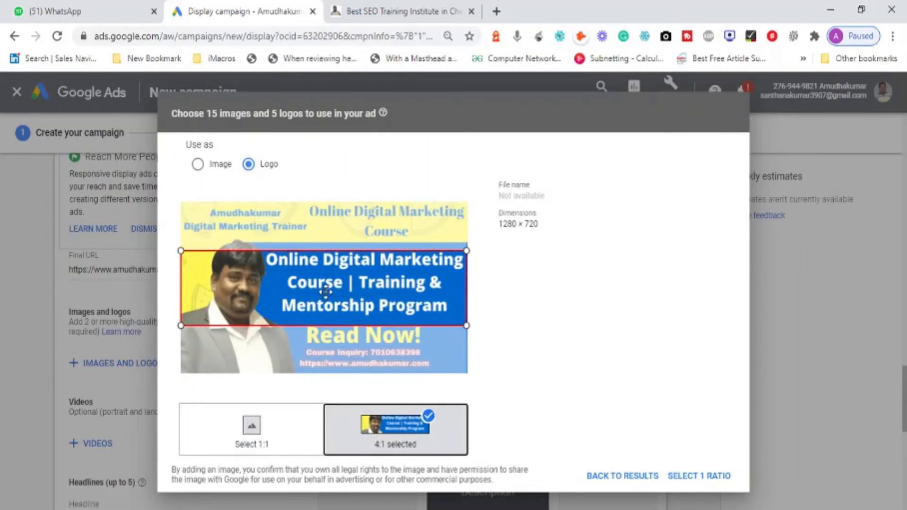
{"action": "left_click_drag", "start_coordinate": [326, 291], "coordinate": [324, 289]}
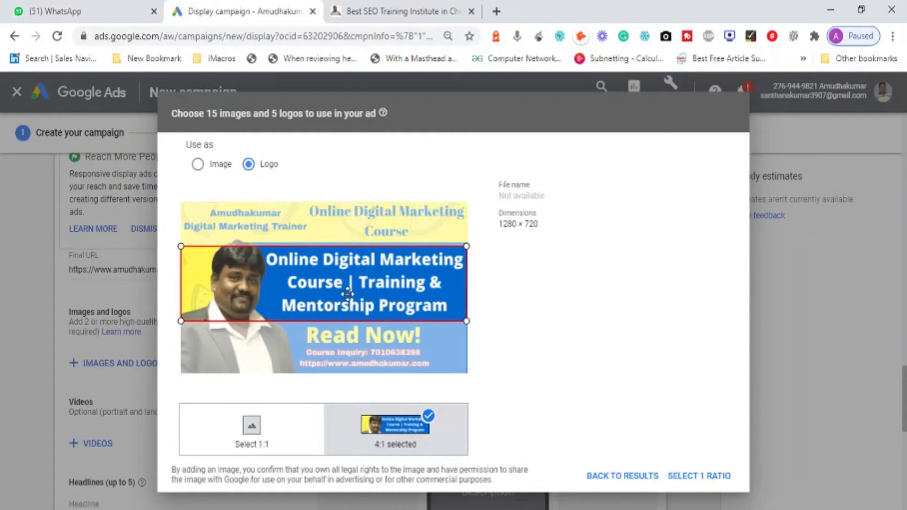
{"action": "left_click_drag", "start_coordinate": [347, 290], "coordinate": [347, 282]}
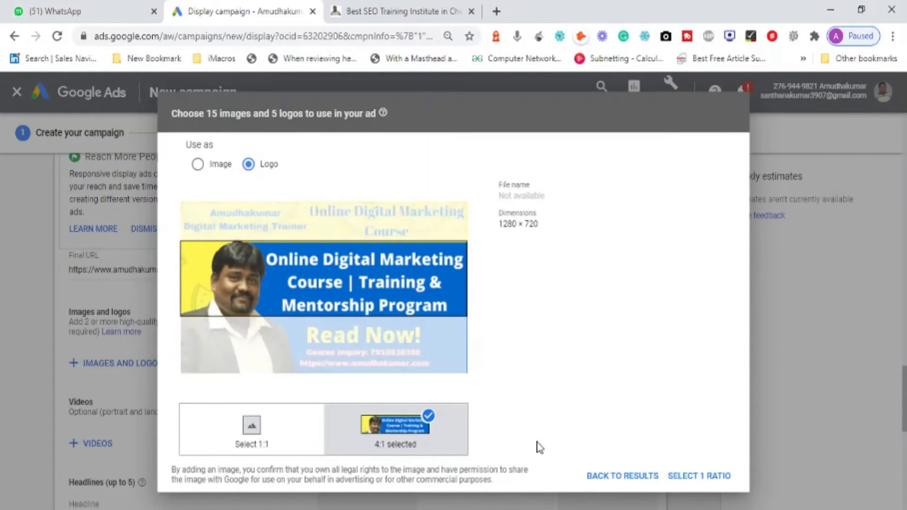
{"action": "left_click", "coordinate": [711, 476]}
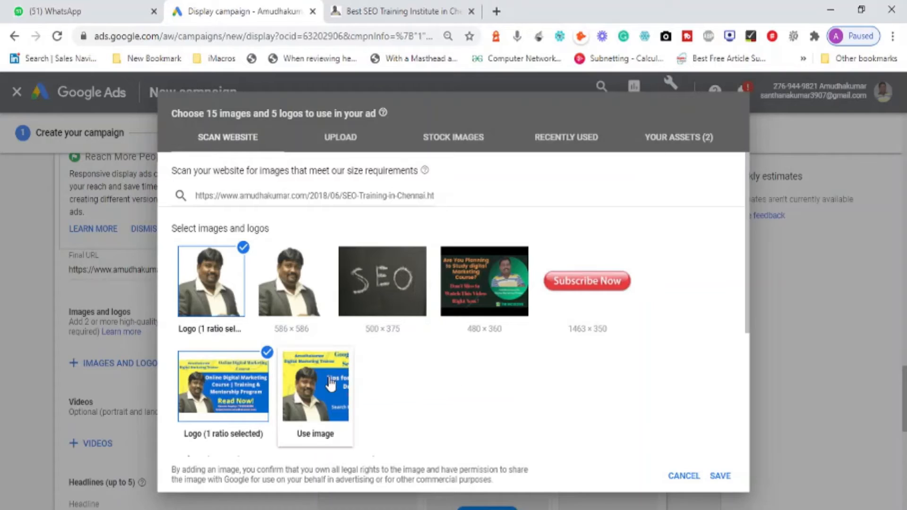
{"action": "mouse_move", "coordinate": [330, 385]}
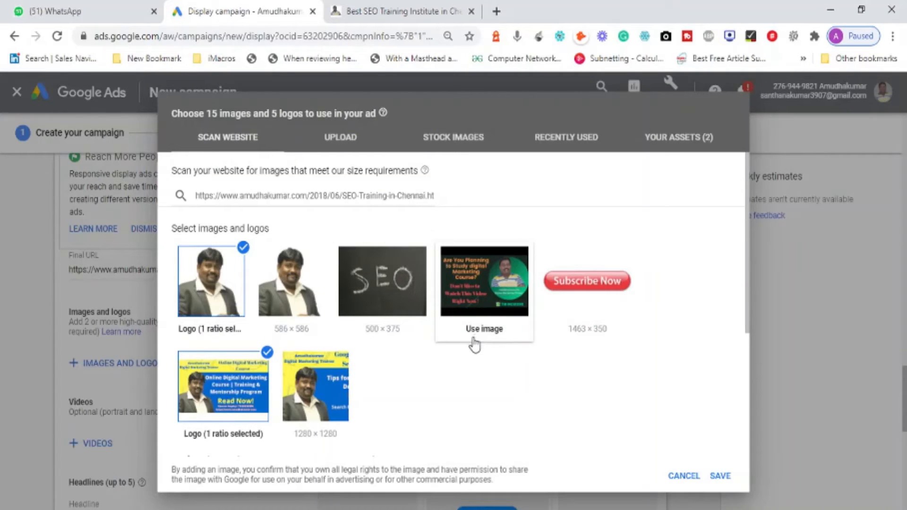
{"action": "left_click", "coordinate": [474, 336]}
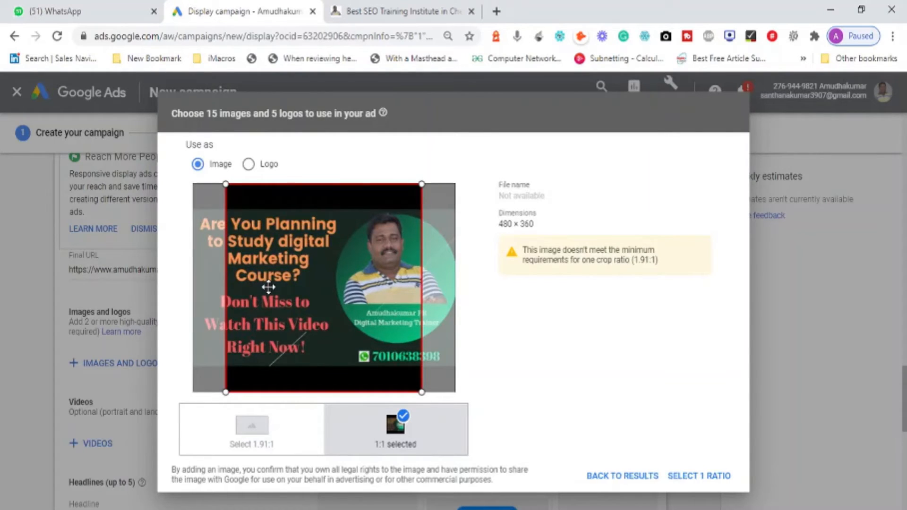
{"action": "left_click_drag", "start_coordinate": [266, 287], "coordinate": [228, 281]}
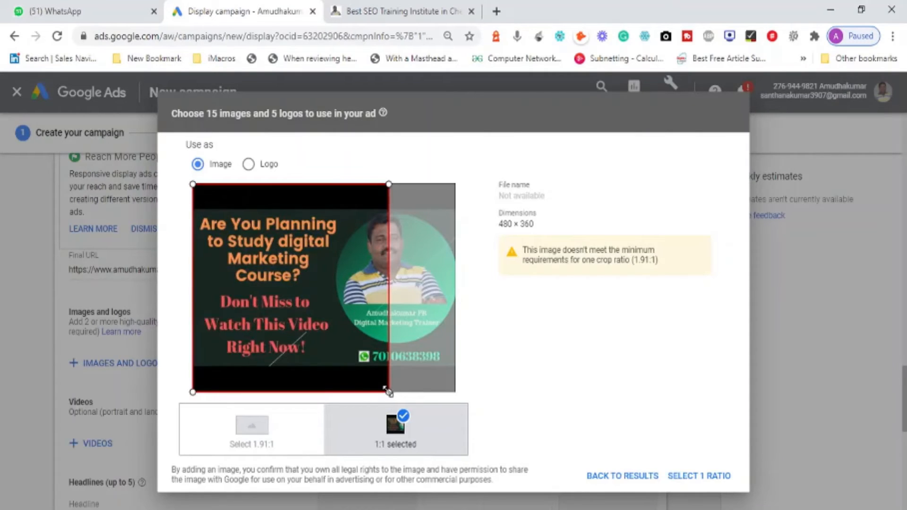
{"action": "left_click_drag", "start_coordinate": [388, 392], "coordinate": [404, 403]}
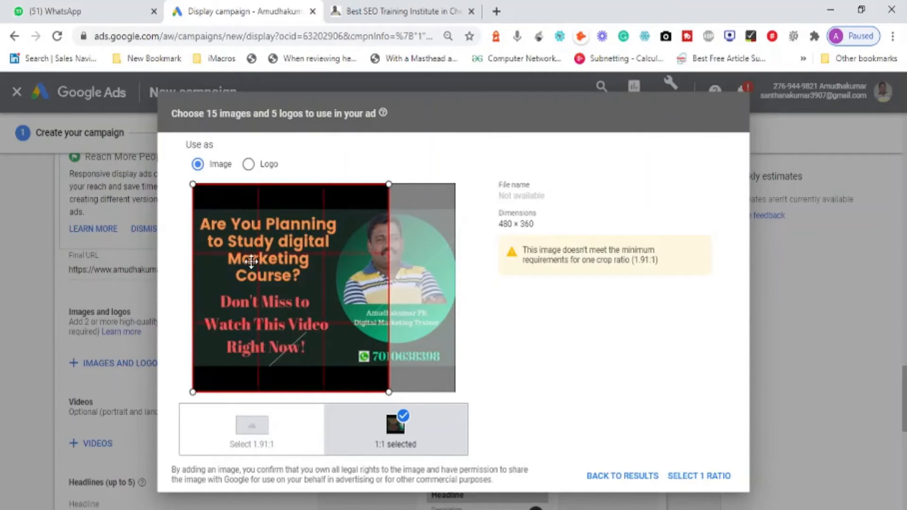
{"action": "left_click_drag", "start_coordinate": [252, 267], "coordinate": [319, 265]}
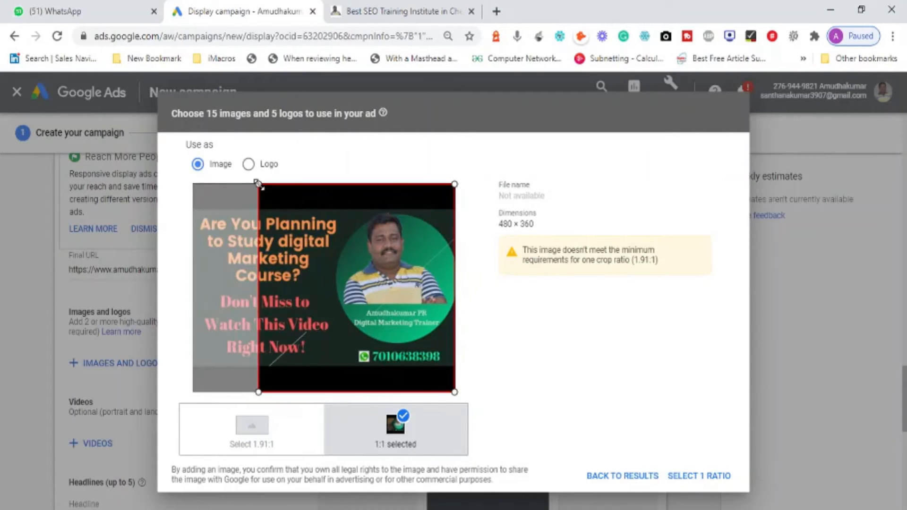
{"action": "left_click_drag", "start_coordinate": [283, 194], "coordinate": [353, 249]}
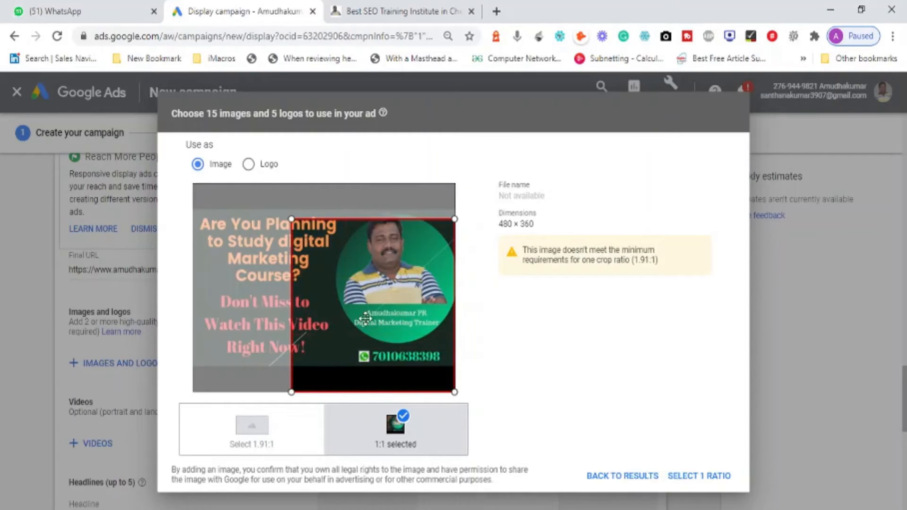
{"action": "left_click_drag", "start_coordinate": [367, 348], "coordinate": [382, 279]}
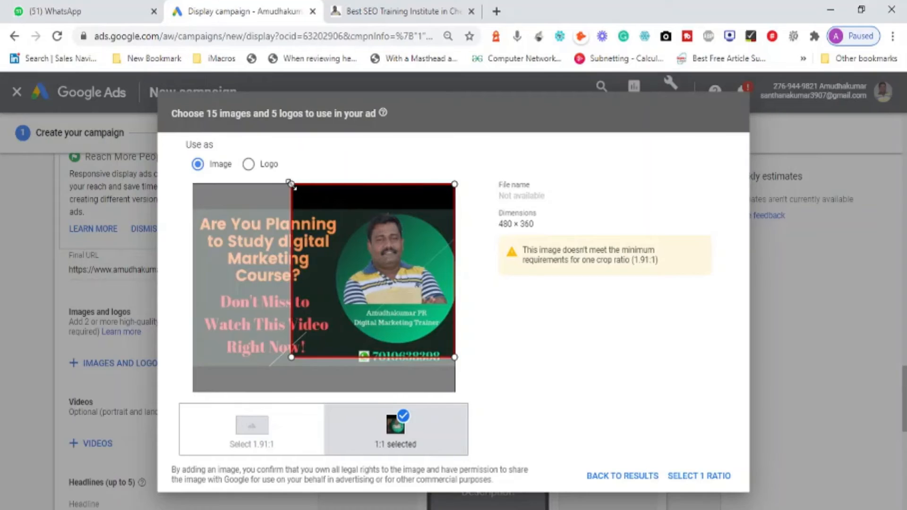
{"action": "left_click_drag", "start_coordinate": [299, 195], "coordinate": [327, 243]}
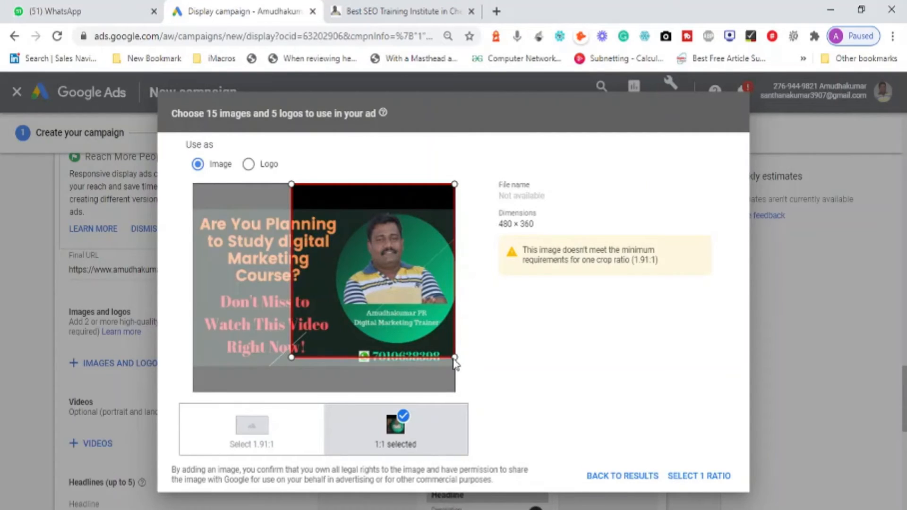
{"action": "left_click_drag", "start_coordinate": [447, 351], "coordinate": [285, 290]}
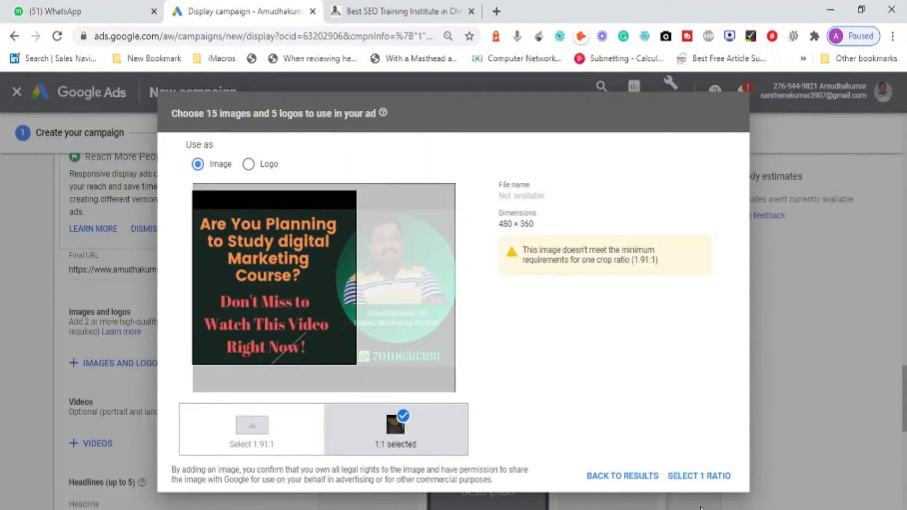
{"action": "left_click", "coordinate": [630, 474]}
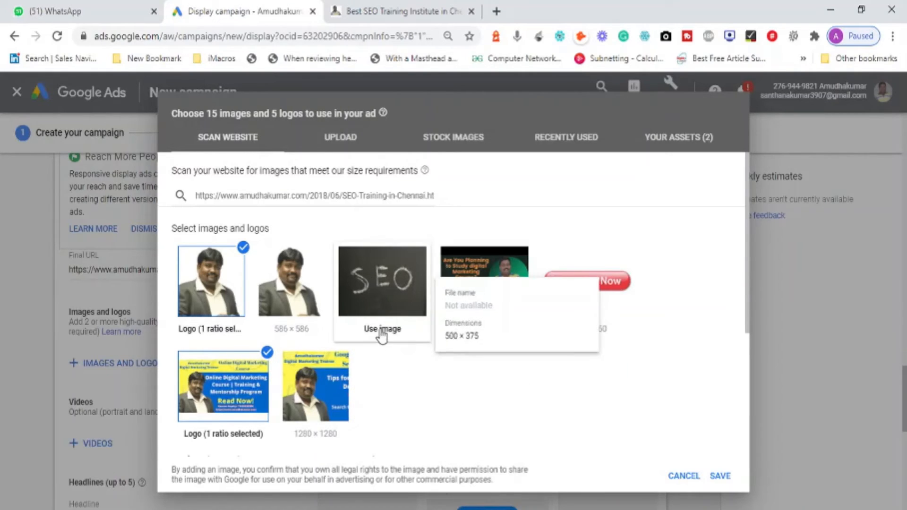
Add the 500 × 375 SEO chalkboard picture from the website scan as an ad image in the 1:1 ratio
{"action": "left_click", "coordinate": [381, 329]}
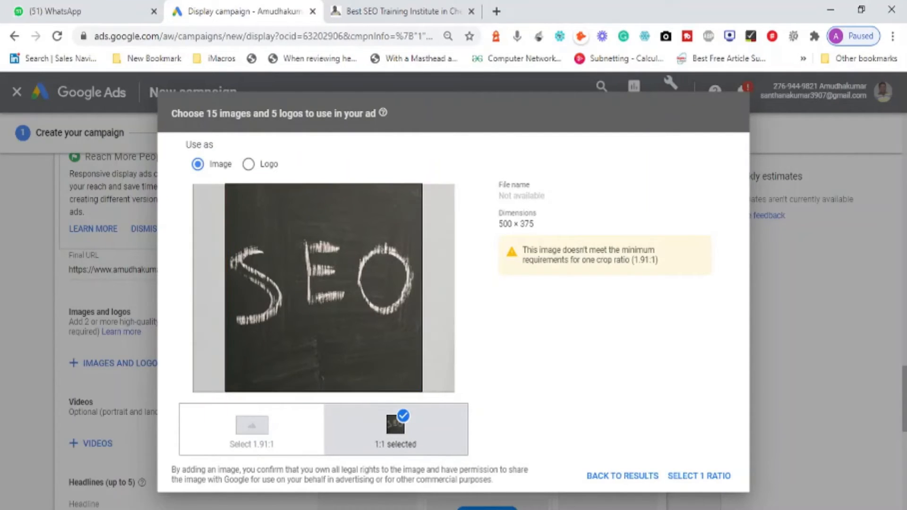
{"action": "left_click", "coordinate": [707, 486]}
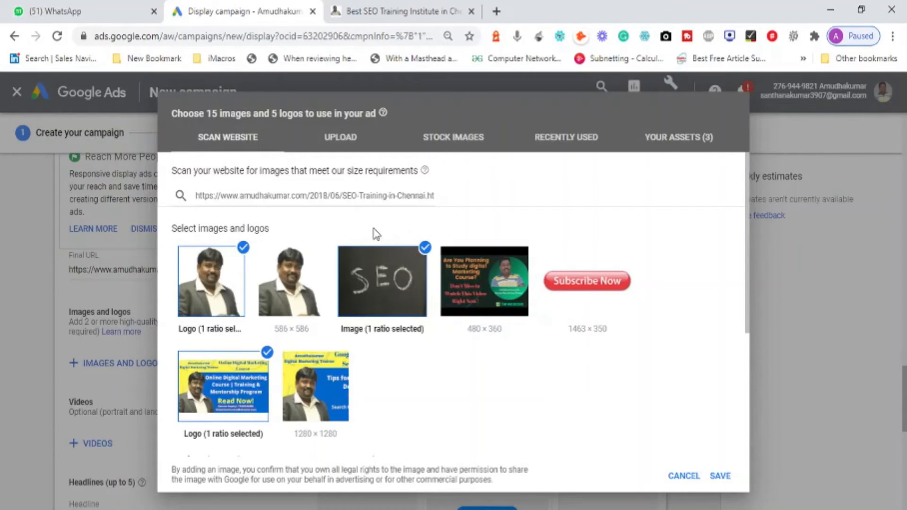
Add the second 1146 × 600 How to Learn Digital Marketing banner from the recently used images as an ad image in the 1.91:1 ratio
{"action": "left_click", "coordinate": [341, 139]}
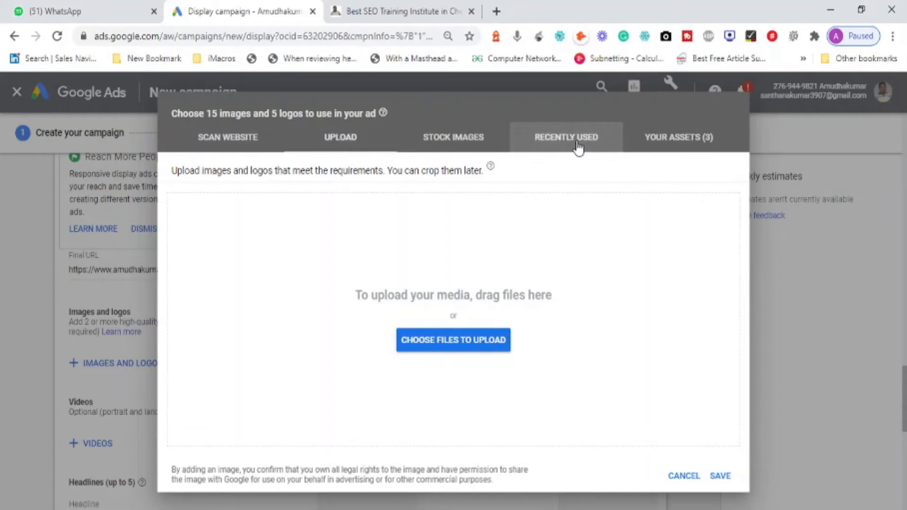
{"action": "left_click", "coordinate": [578, 148]}
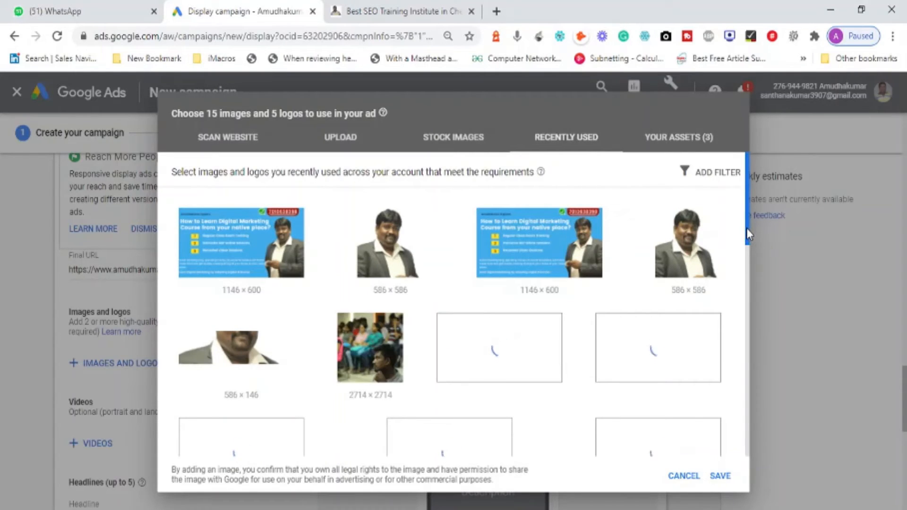
{"action": "mouse_move", "coordinate": [747, 229]}
{"action": "left_mouse_down"}
{"action": "mouse_move", "coordinate": [747, 240]}
{"action": "mouse_move", "coordinate": [747, 215]}
{"action": "left_mouse_up"}
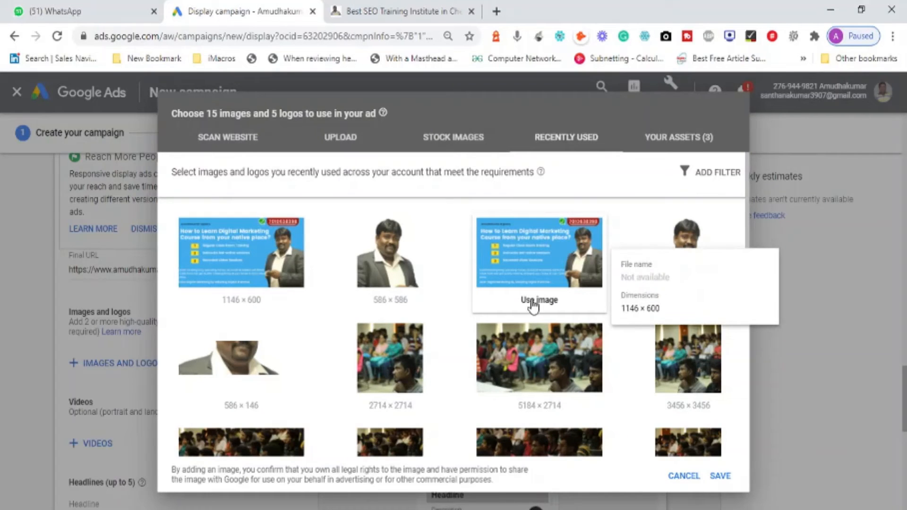
{"action": "left_click", "coordinate": [533, 302]}
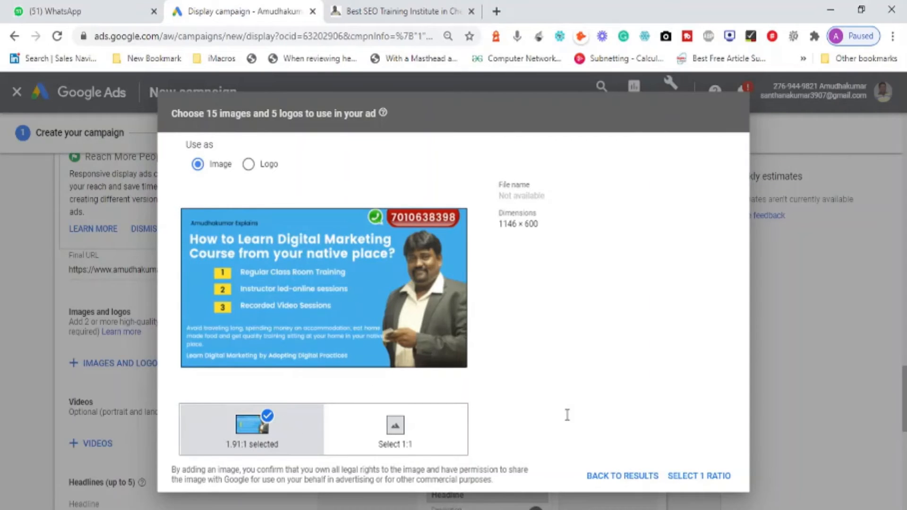
{"action": "left_click", "coordinate": [693, 477]}
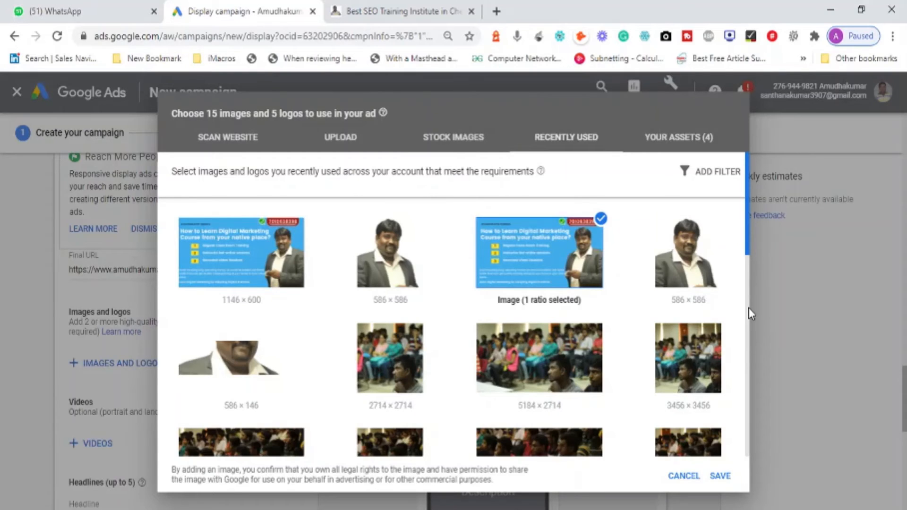
Choose the recently used 1280 × 720 Professional Digital Marketing banner as an image and shift its 1.91:1 crop up to the upper edge
{"action": "scroll", "coordinate": [751, 312], "scroll_direction": "down", "scroll_amount": 5}
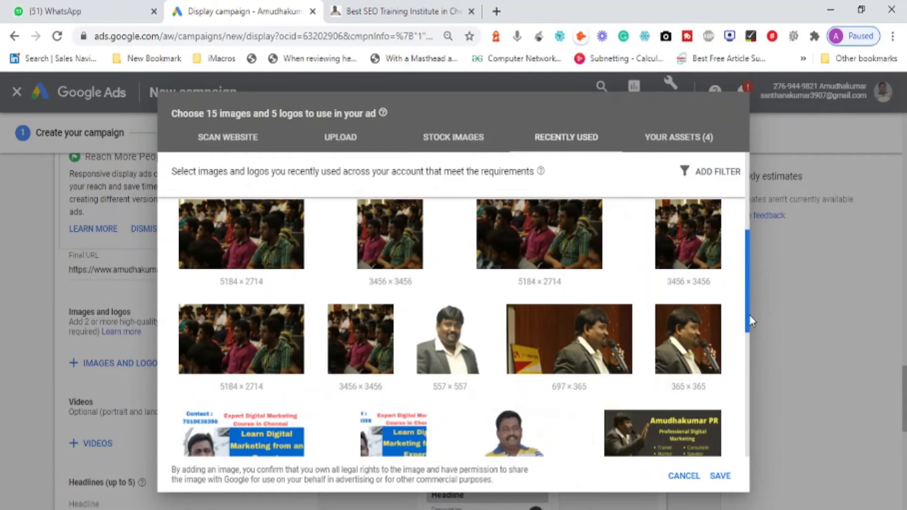
{"action": "mouse_move", "coordinate": [678, 433]}
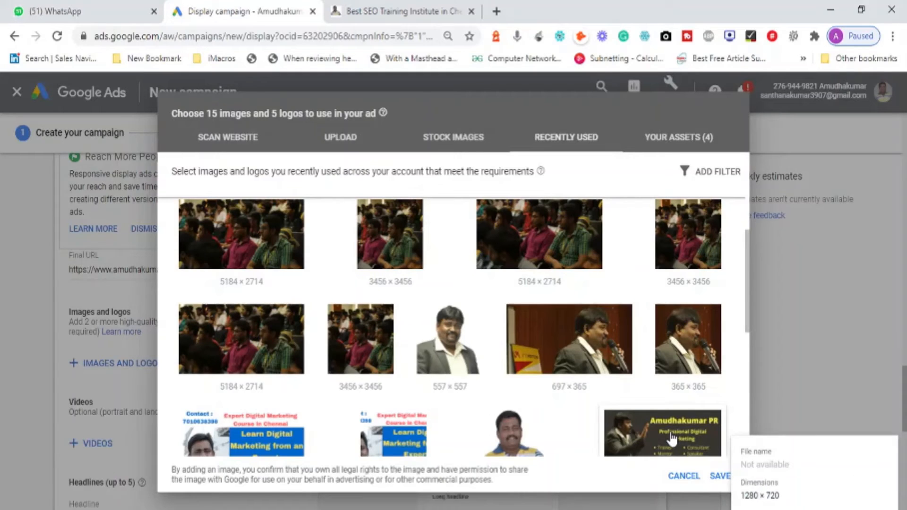
{"action": "left_click", "coordinate": [672, 439]}
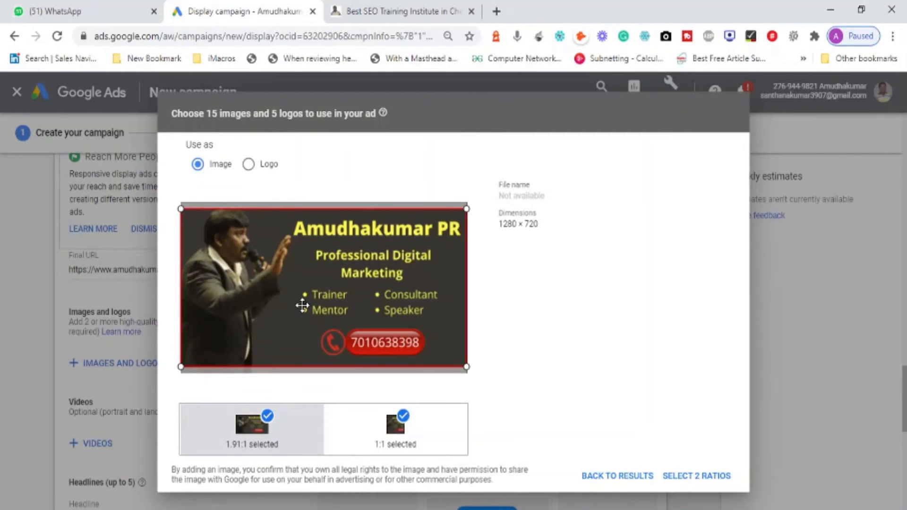
{"action": "left_click_drag", "start_coordinate": [302, 306], "coordinate": [302, 299]}
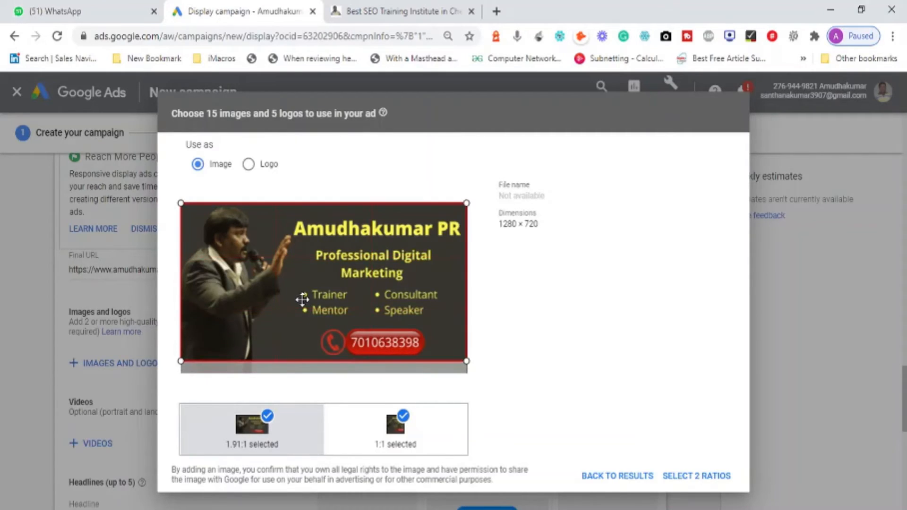
Shift the banner's 1:1 crop right to frame the text, add it in both ratios, and save the selected images and logos
{"action": "left_click", "coordinate": [400, 427]}
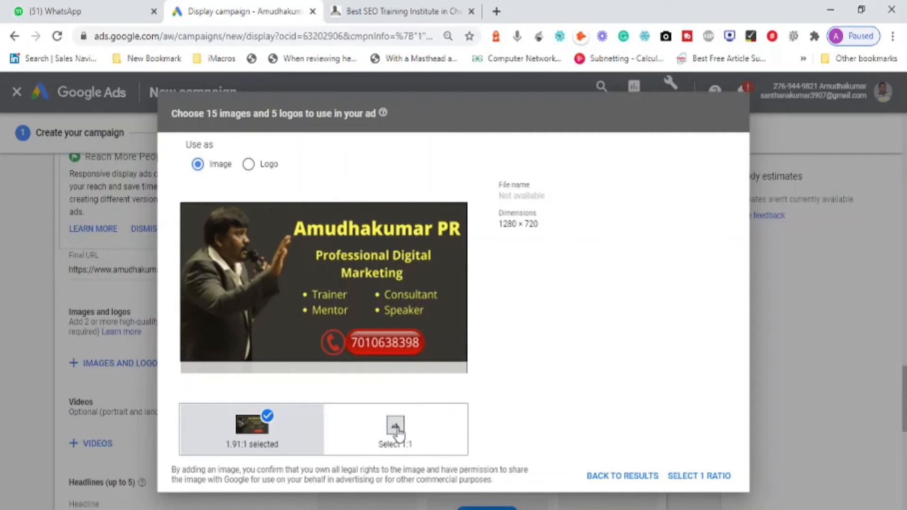
{"action": "left_click", "coordinate": [398, 432]}
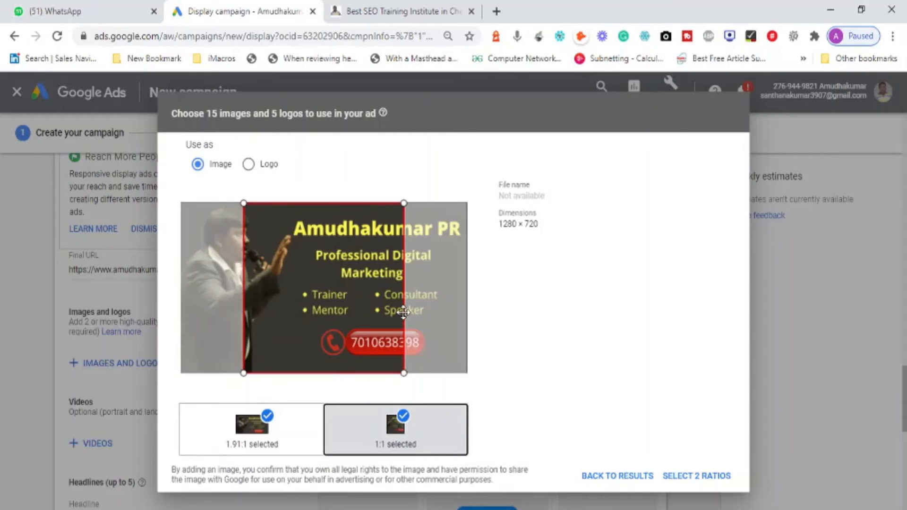
{"action": "left_click_drag", "start_coordinate": [313, 307], "coordinate": [375, 311]}
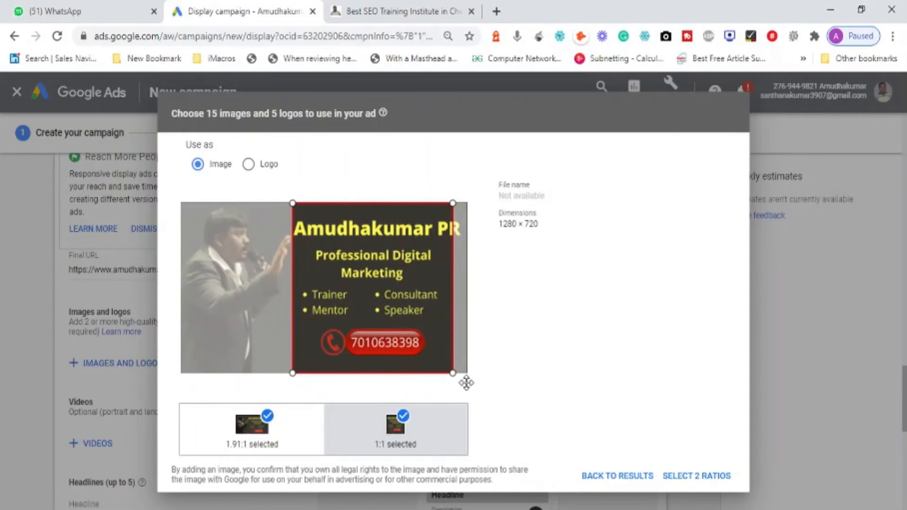
{"action": "left_click_drag", "start_coordinate": [453, 372], "coordinate": [486, 386]}
{"action": "left_click_drag", "start_coordinate": [371, 300], "coordinate": [381, 299]}
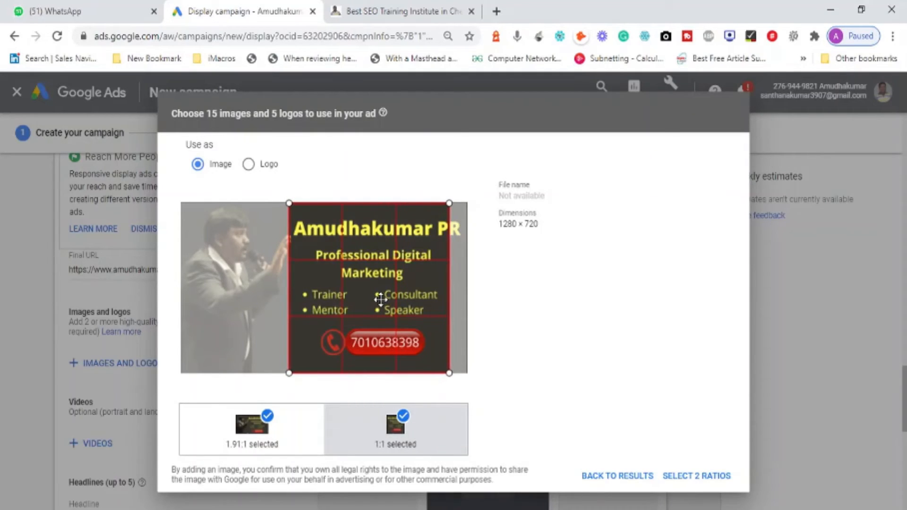
{"action": "left_click", "coordinate": [697, 477]}
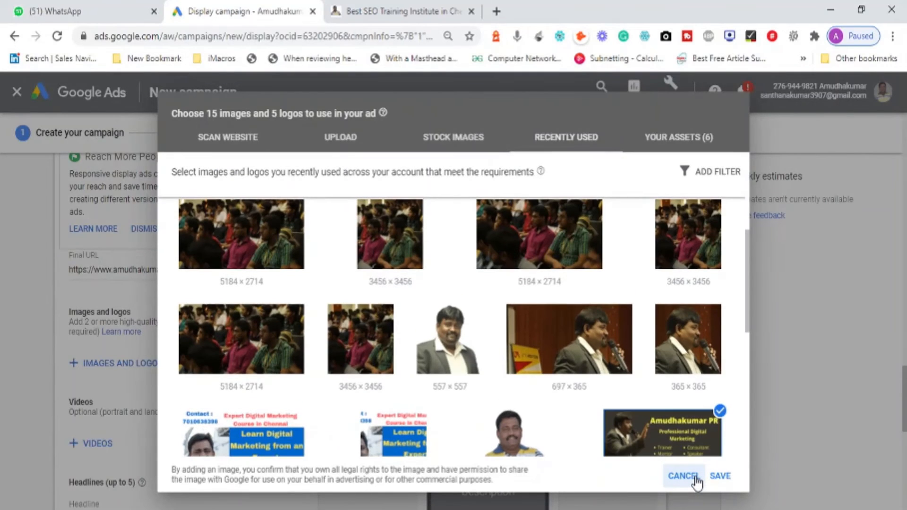
{"action": "left_click", "coordinate": [720, 476]}
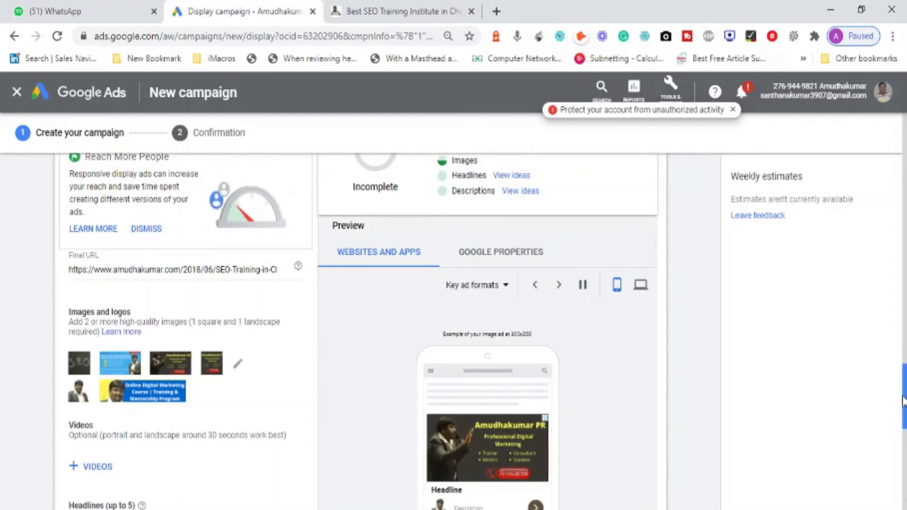
Review the chosen images and the mobile ad preview, and switch the preview to desktop
{"action": "left_click_drag", "start_coordinate": [903, 401], "coordinate": [903, 422]}
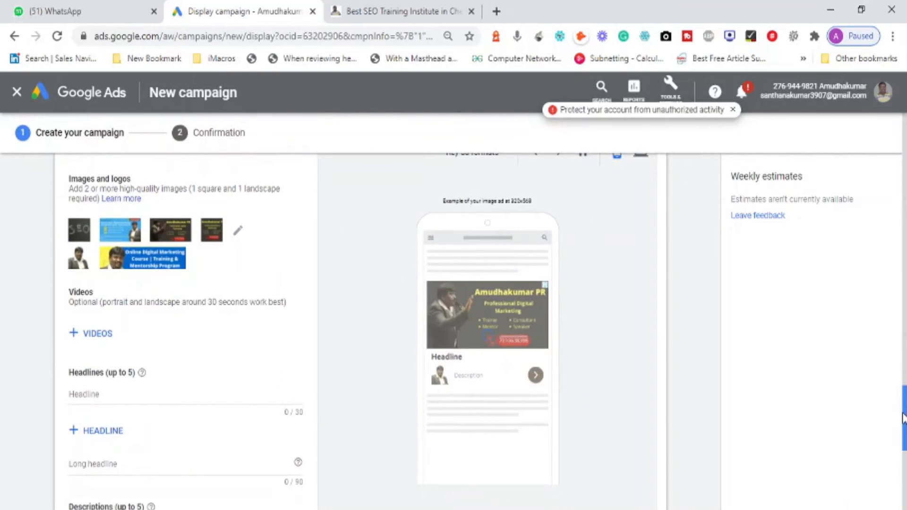
{"action": "scroll", "coordinate": [904, 407], "scroll_direction": "up", "scroll_amount": 2}
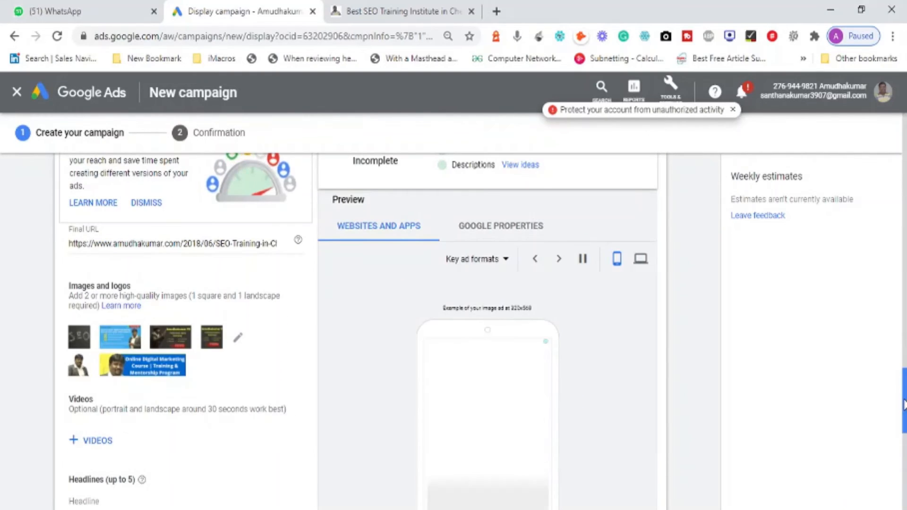
{"action": "left_click_drag", "start_coordinate": [903, 404], "coordinate": [903, 414]}
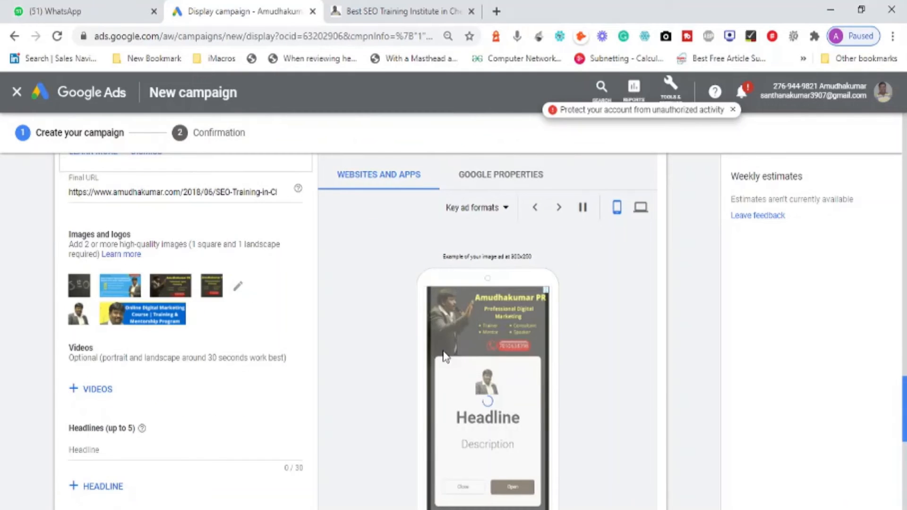
{"action": "scroll", "coordinate": [446, 359], "scroll_direction": "down", "scroll_amount": 1}
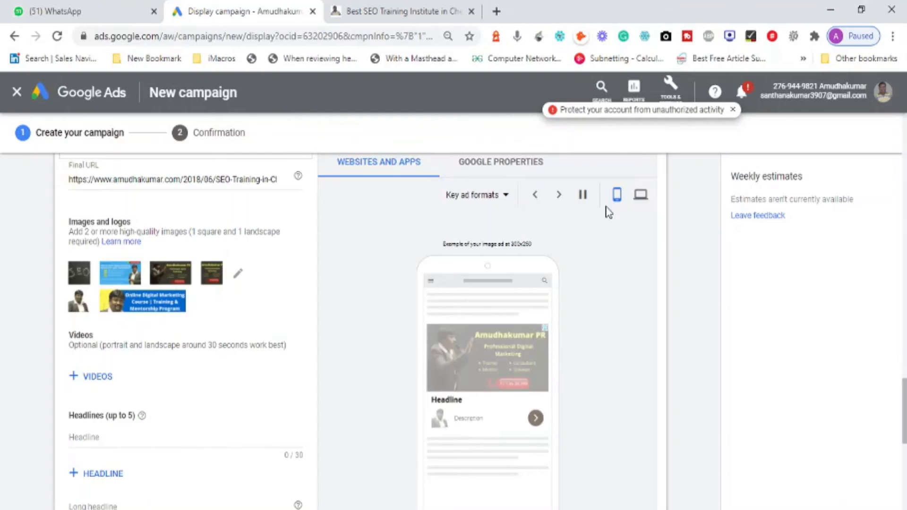
{"action": "left_click", "coordinate": [641, 196]}
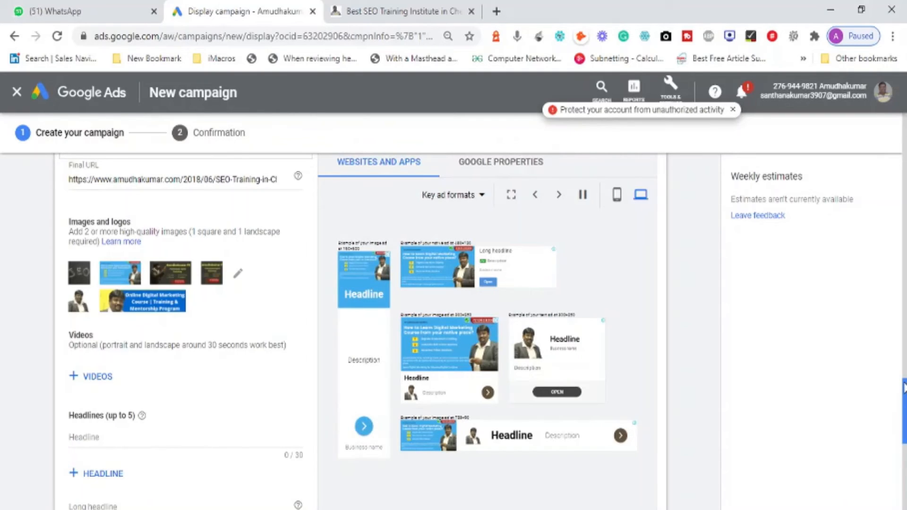
Review the ad strength checklist, the desktop ad previews and the image requirements note
{"action": "scroll", "coordinate": [904, 370], "scroll_direction": "up", "scroll_amount": 4}
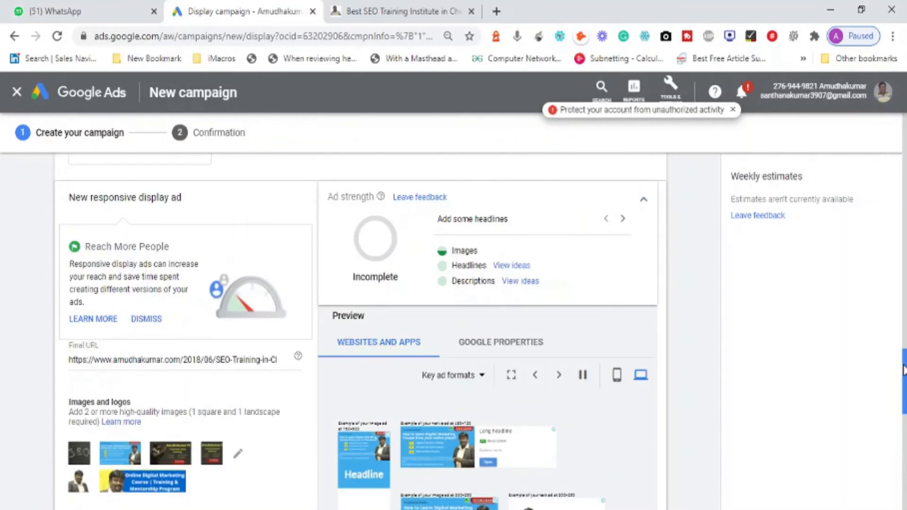
{"action": "scroll", "coordinate": [903, 366], "scroll_direction": "up", "scroll_amount": 1}
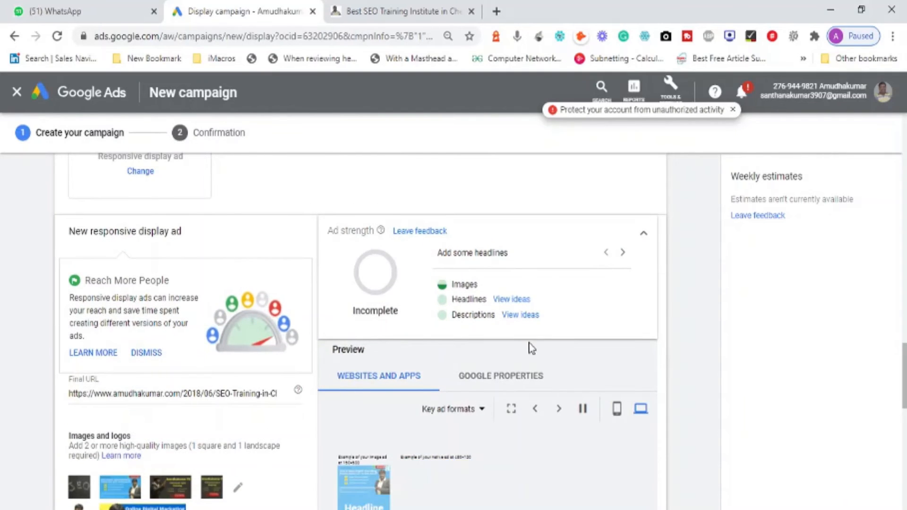
{"action": "double_click", "coordinate": [461, 286]}
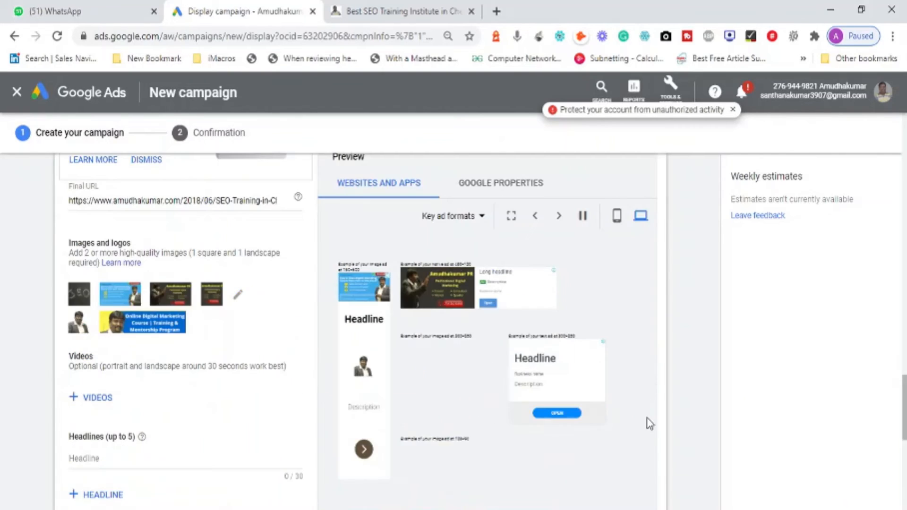
{"action": "scroll", "coordinate": [648, 421], "scroll_direction": "down", "scroll_amount": 4}
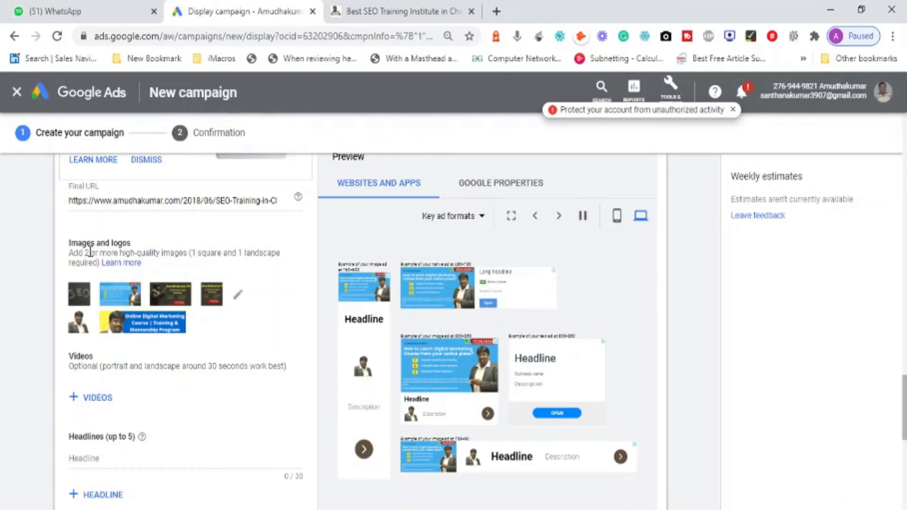
{"action": "triple_click", "coordinate": [90, 252]}
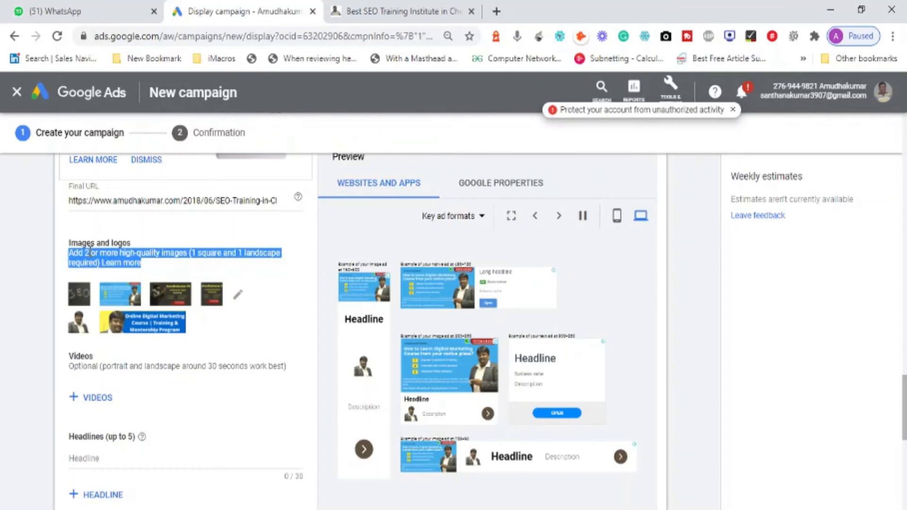
{"action": "left_click", "coordinate": [223, 255]}
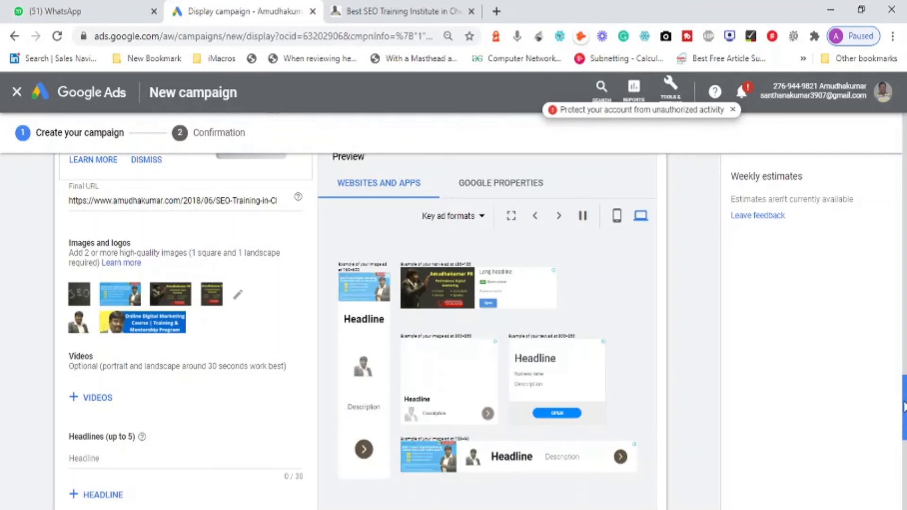
Enter "SEO Training" as the first headline of the responsive display ad
{"action": "scroll", "coordinate": [904, 420], "scroll_direction": "down", "scroll_amount": 2}
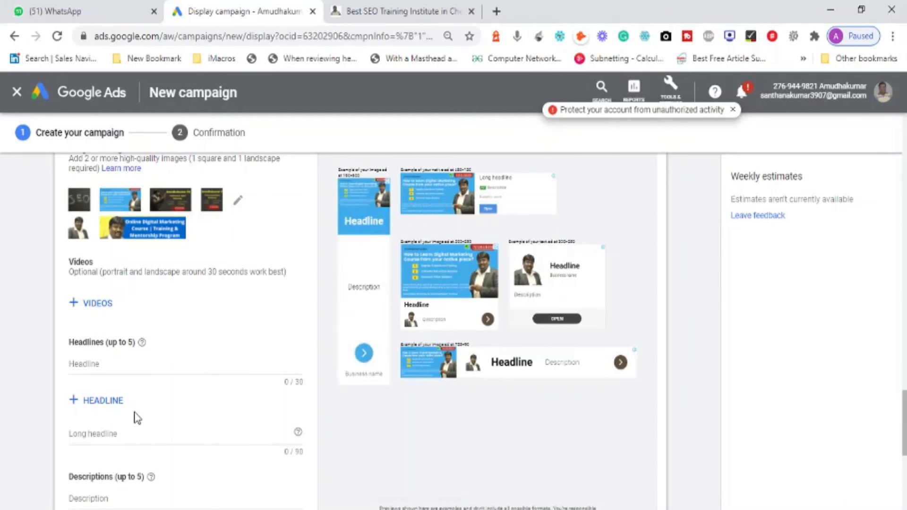
{"action": "left_click", "coordinate": [109, 369]}
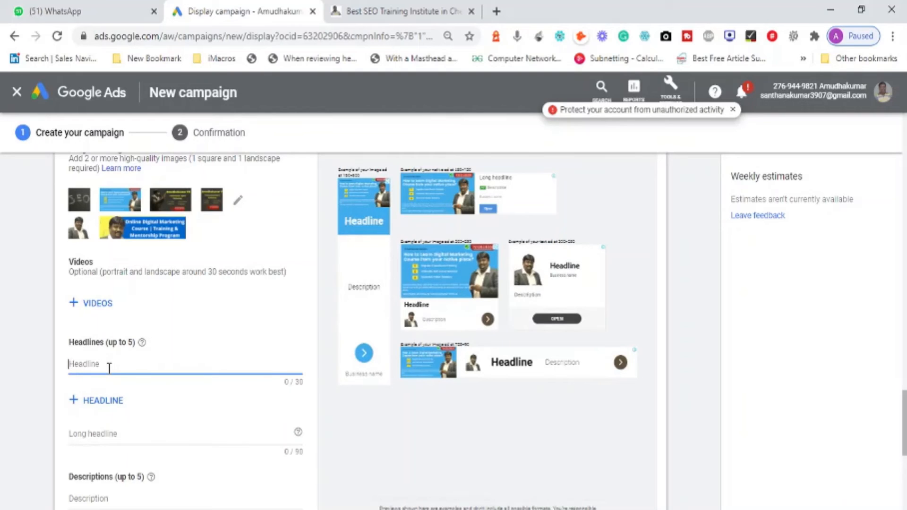
{"action": "type", "text": "SEO Tr"}
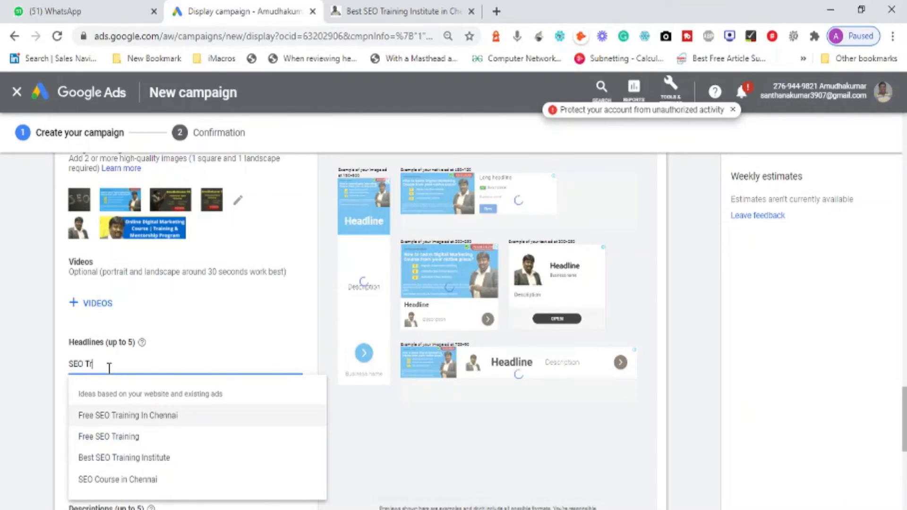
{"action": "type", "text": "aining"}
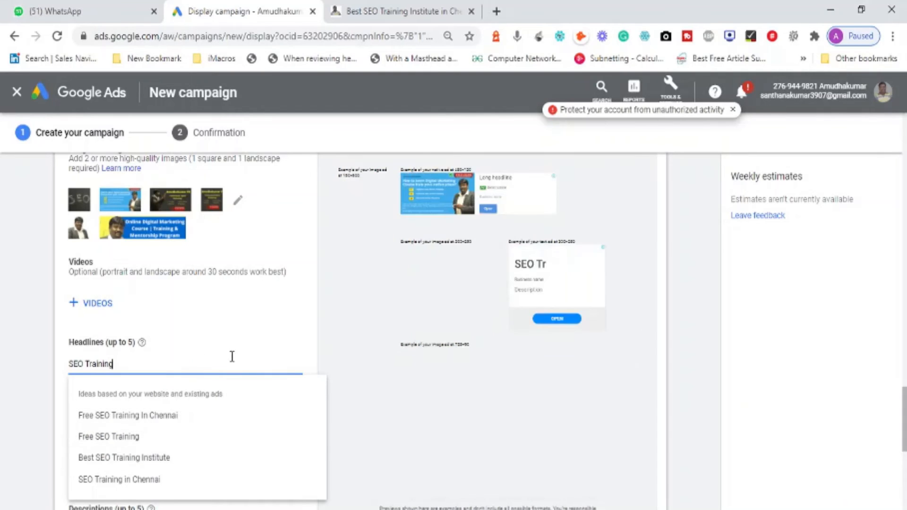
{"action": "left_click", "coordinate": [361, 420]}
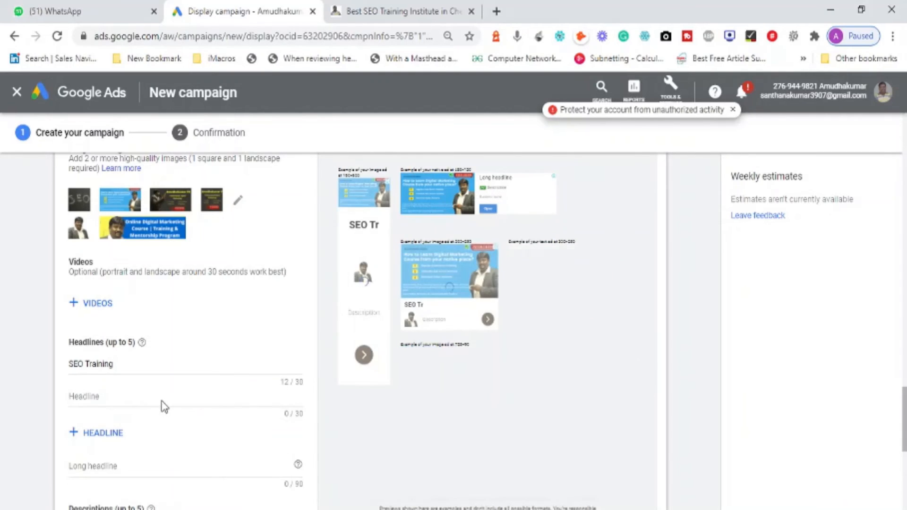
Try "Search Engine Optimiation Training" as the second headline, and remove the word "Training" again
{"action": "left_click", "coordinate": [103, 399]}
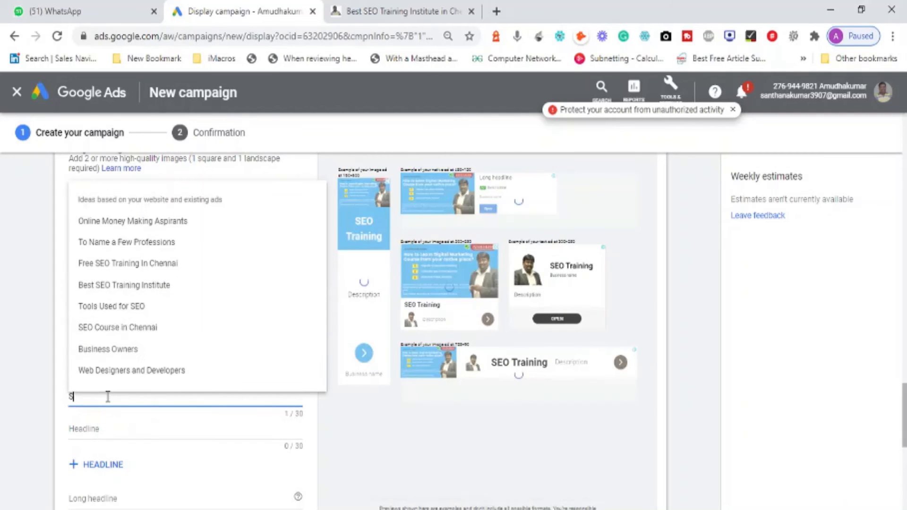
{"action": "type", "text": "Search Eng"}
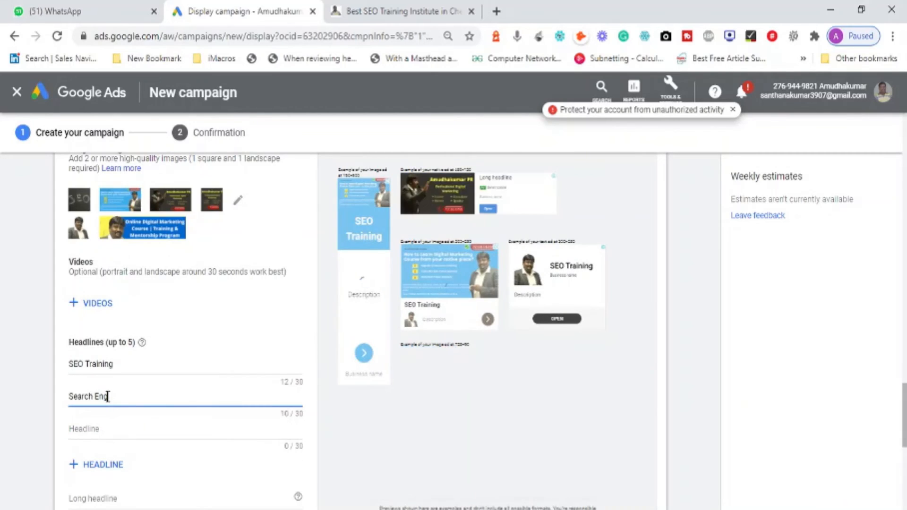
{"action": "type", "text": "ine Optimiat"}
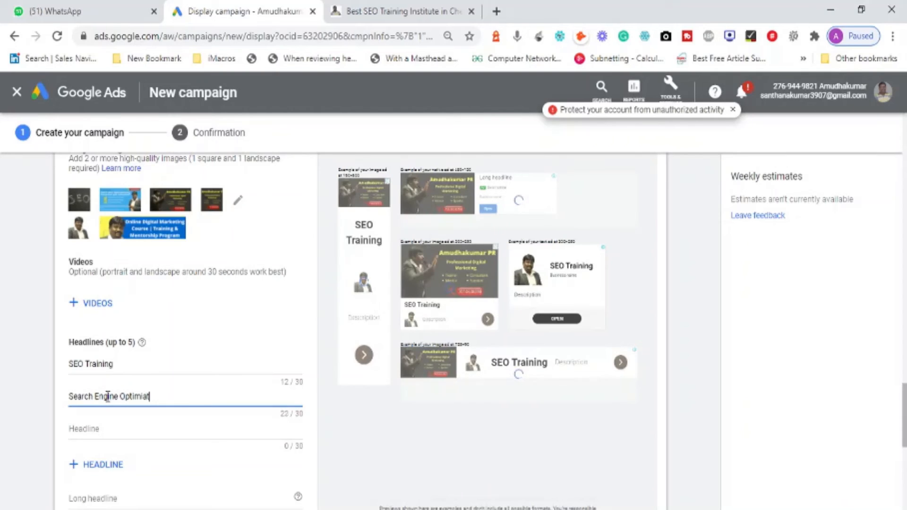
{"action": "type", "text": "ion Training"}
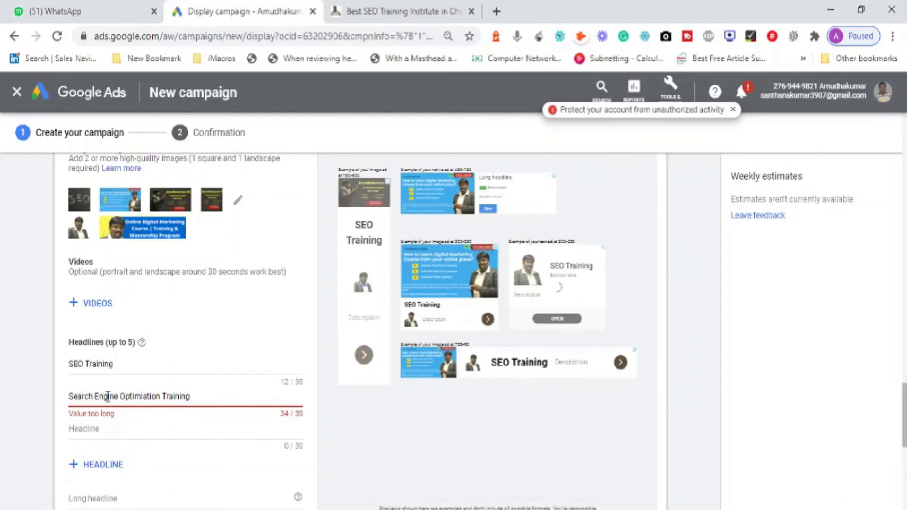
{"action": "key", "text": "BackSpace"}
{"action": "key", "text": "BackSpace"}
{"action": "key", "text": "BackSpace"}
{"action": "key", "text": "BackSpace"}
{"action": "key", "text": "BackSpace"}
{"action": "key", "text": "BackSpace"}
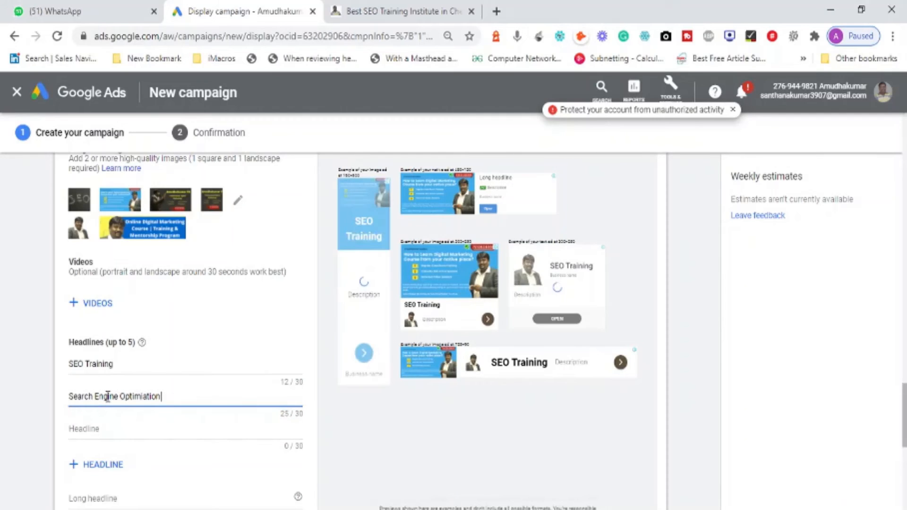
Try "Search Engine Optimization" with the ending "Course" and then "Class" as the second headline, correcting the spelling of "Optimization"
{"action": "type", "text": "Course"}
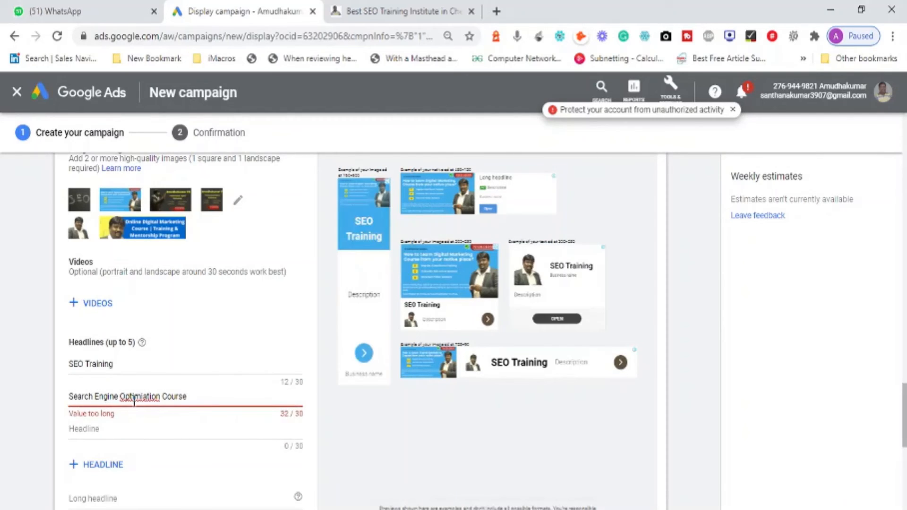
{"action": "double_click", "coordinate": [137, 398]}
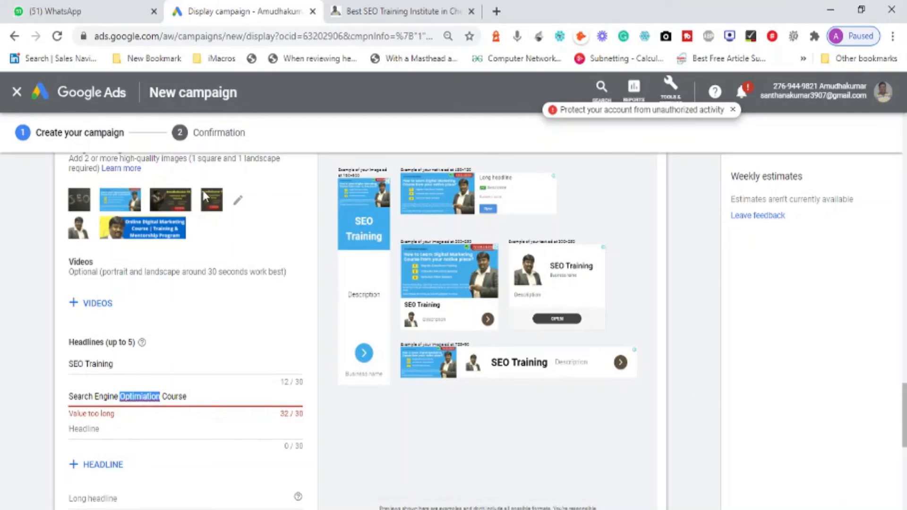
{"action": "type", "text": "Optimization"}
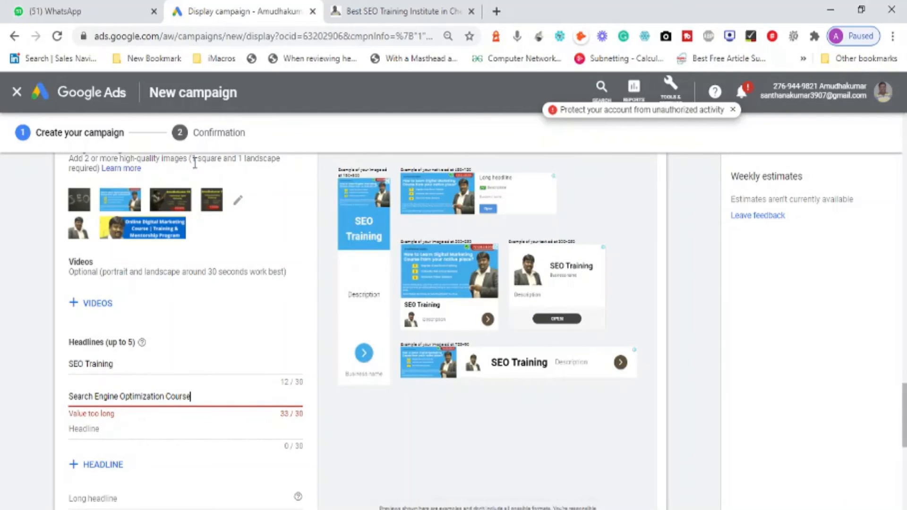
{"action": "key", "text": "BackSpace"}
{"action": "key", "text": "BackSpace"}
{"action": "key", "text": "BackSpace"}
{"action": "key", "text": "BackSpace"}
{"action": "key", "text": "BackSpace"}
{"action": "key", "text": "BackSpace"}
{"action": "type", "text": "Cla"}
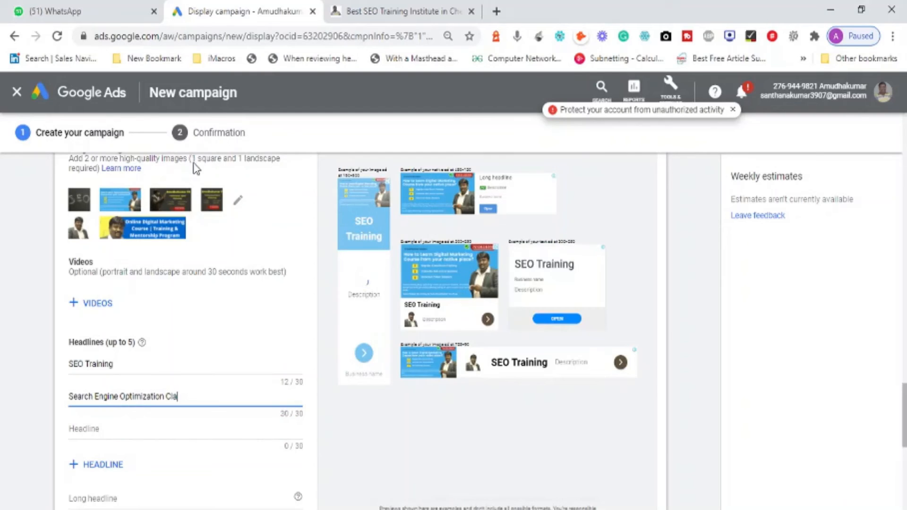
{"action": "type", "text": "ss"}
{"action": "key", "text": "BackSpace"}
{"action": "key", "text": "BackSpace"}
{"action": "key", "text": "BackSpace"}
{"action": "key", "text": "BackSpace"}
{"action": "key", "text": "BackSpace"}
{"action": "key", "text": "BackSpace"}
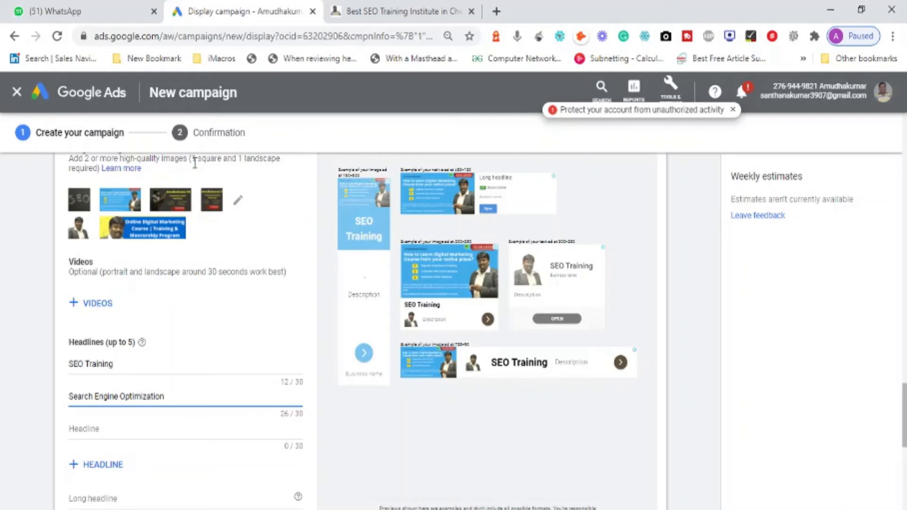
Replace the second headline with "Online SEO Course"
{"action": "key", "text": "ctrl+a"}
{"action": "type", "text": "SEO"}
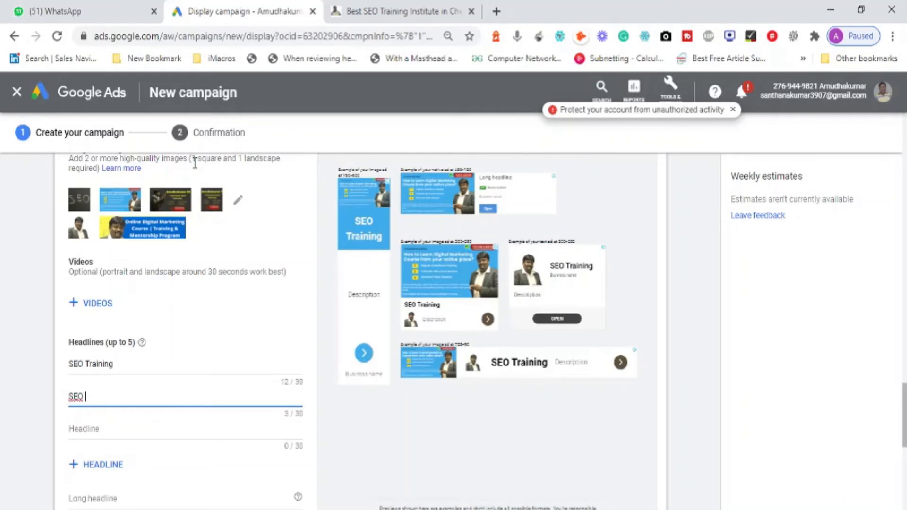
{"action": "key", "text": "Home"}
{"action": "type", "text": "Online"}
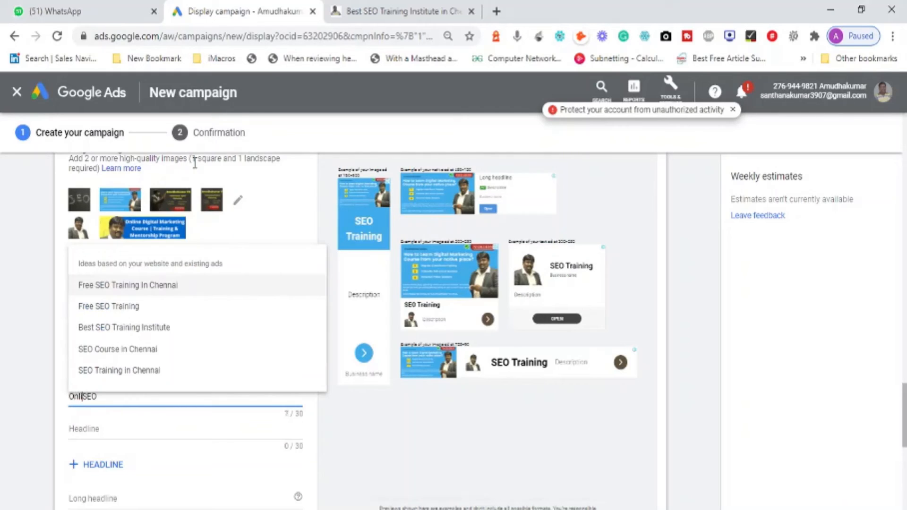
{"action": "key", "text": "End"}
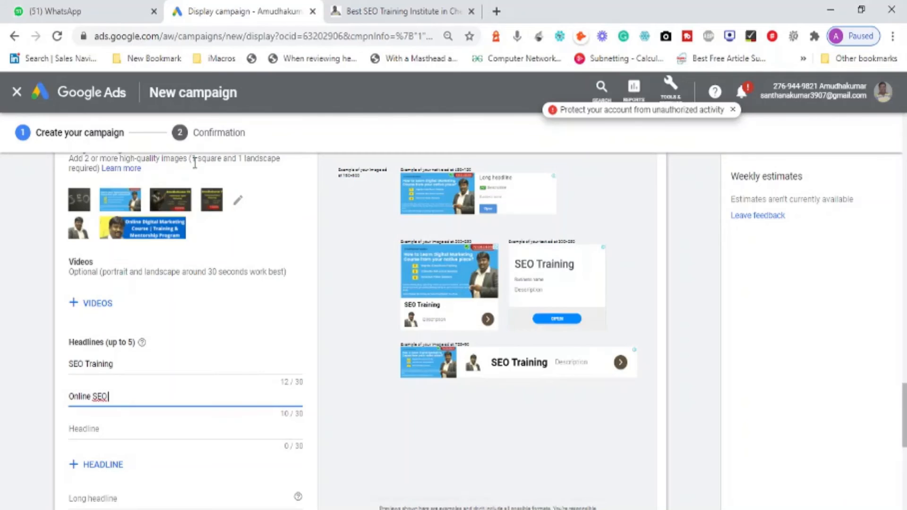
{"action": "type", "text": "Course"}
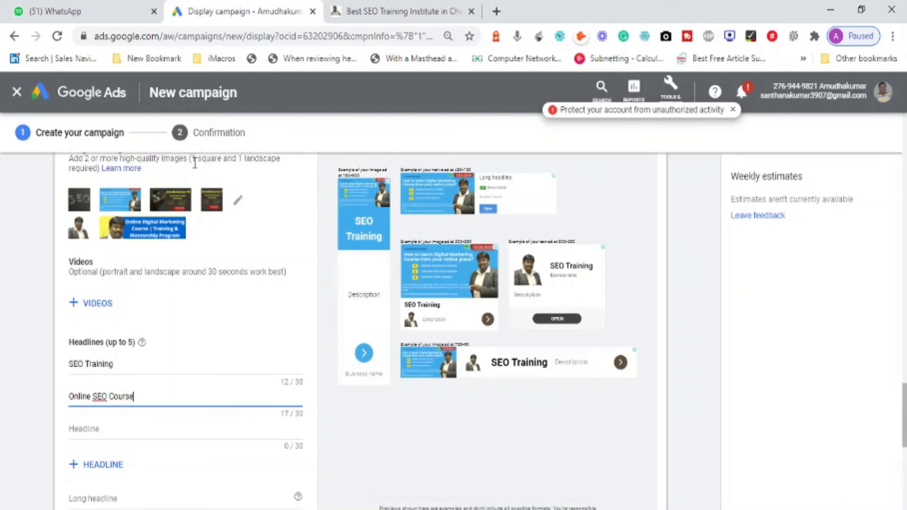
Enter "Flexible Time Slots" as the third headline of the responsive display ad
{"action": "left_click", "coordinate": [94, 431]}
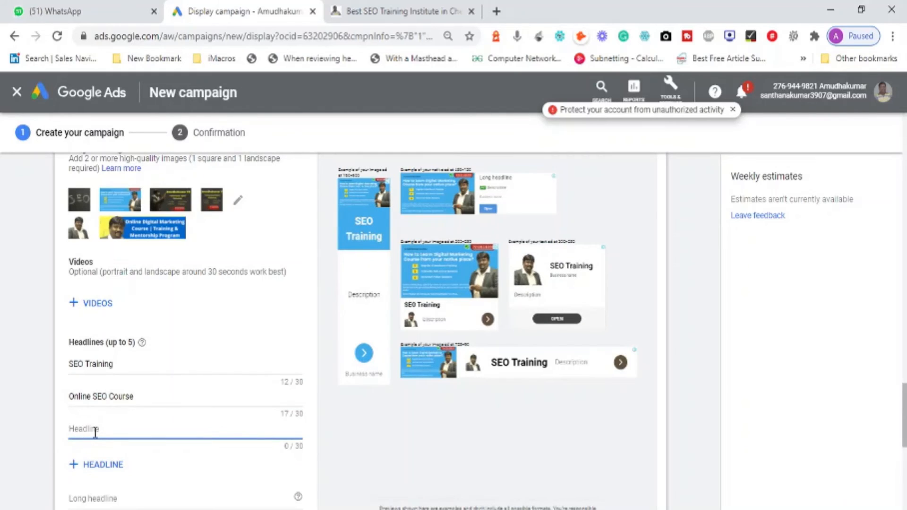
{"action": "type", "text": "Flexibl"}
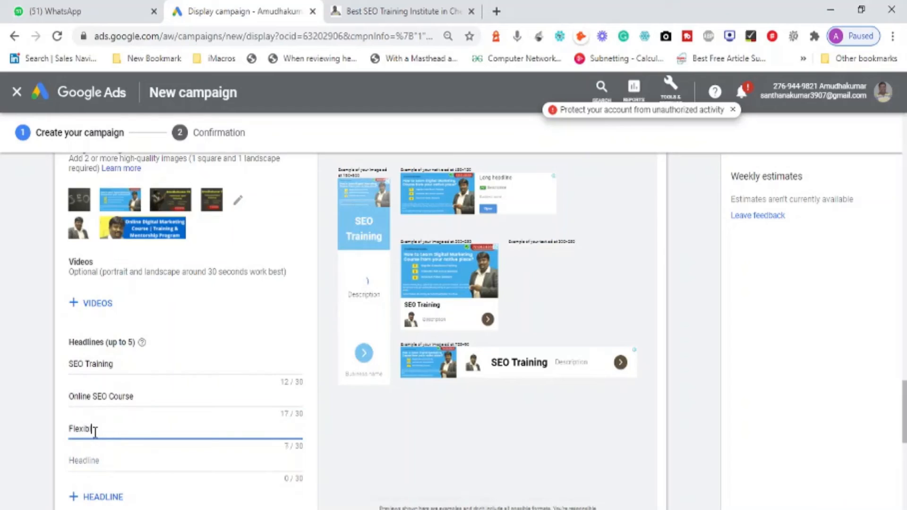
{"action": "type", "text": "e Time Slots"}
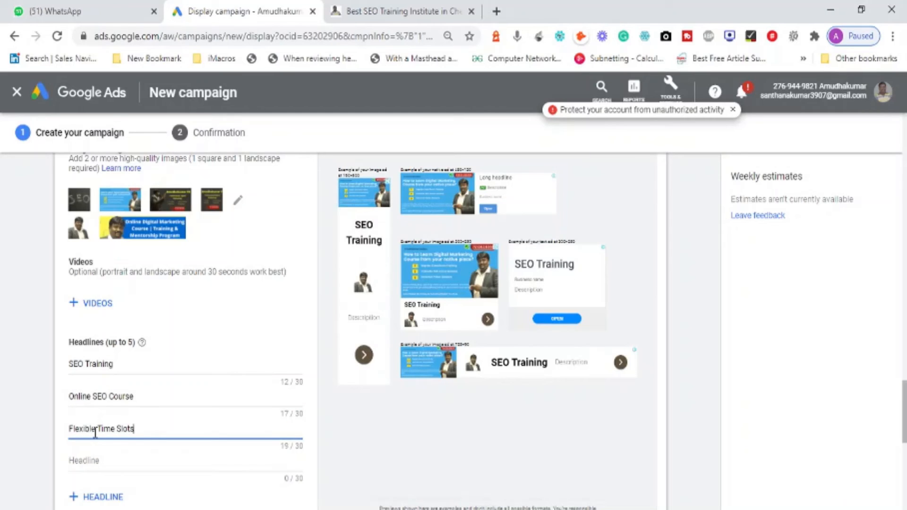
Enter "Cost Effective Online Session" as the fourth headline of the responsive display ad
{"action": "left_click", "coordinate": [92, 460]}
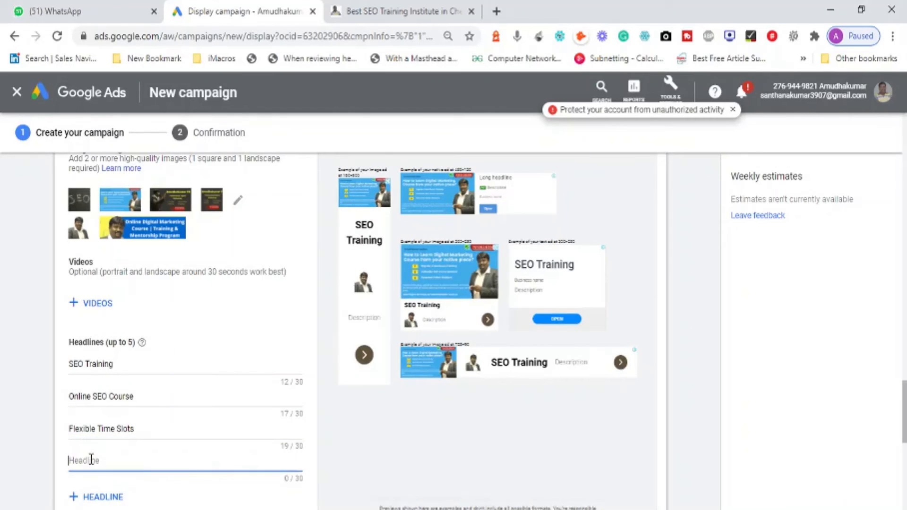
{"action": "type", "text": "Cost"}
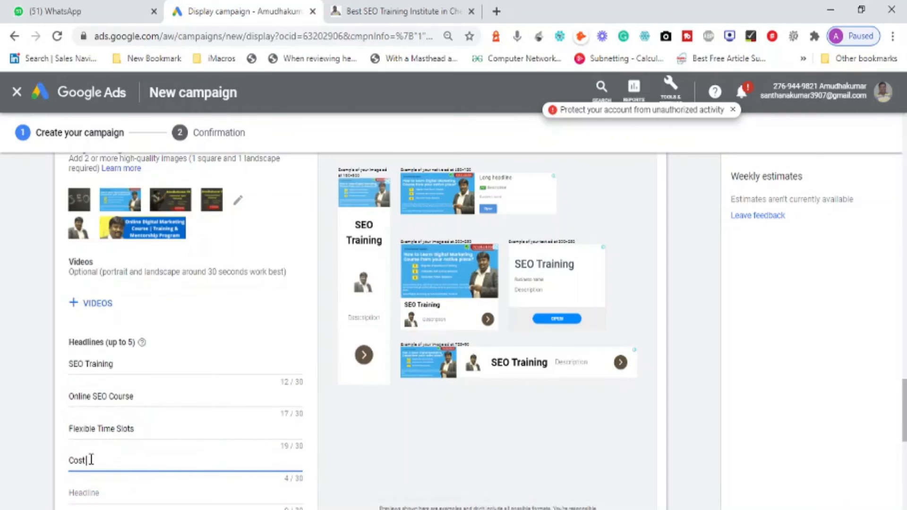
{"action": "type", "text": " Effective"}
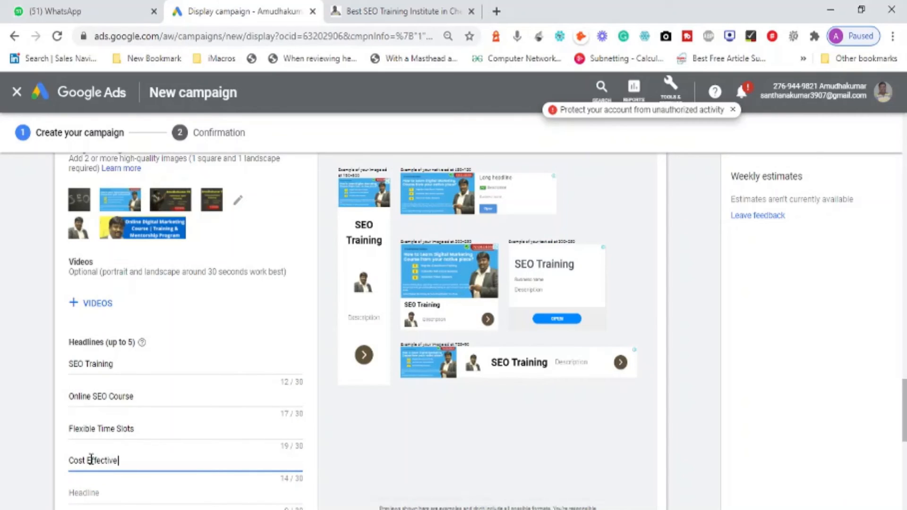
{"action": "type", "text": " Online Se"}
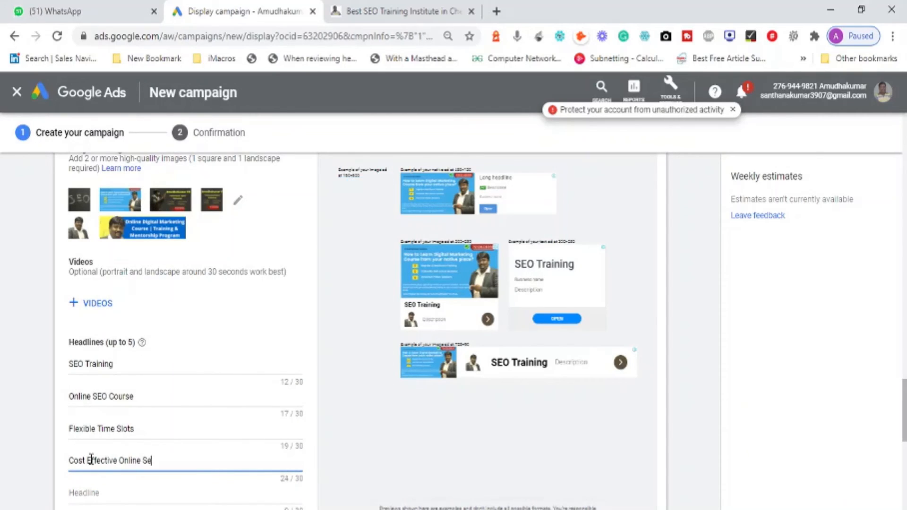
{"action": "type", "text": "ssion"}
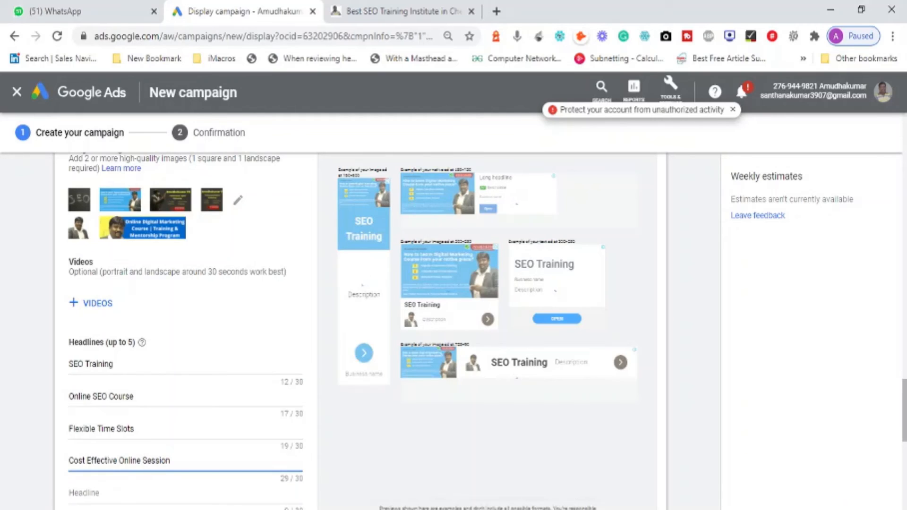
Enter "100% Practical Exposure" as the fifth headline, correcting the capitalization of "Practical"
{"action": "left_click", "coordinate": [113, 496]}
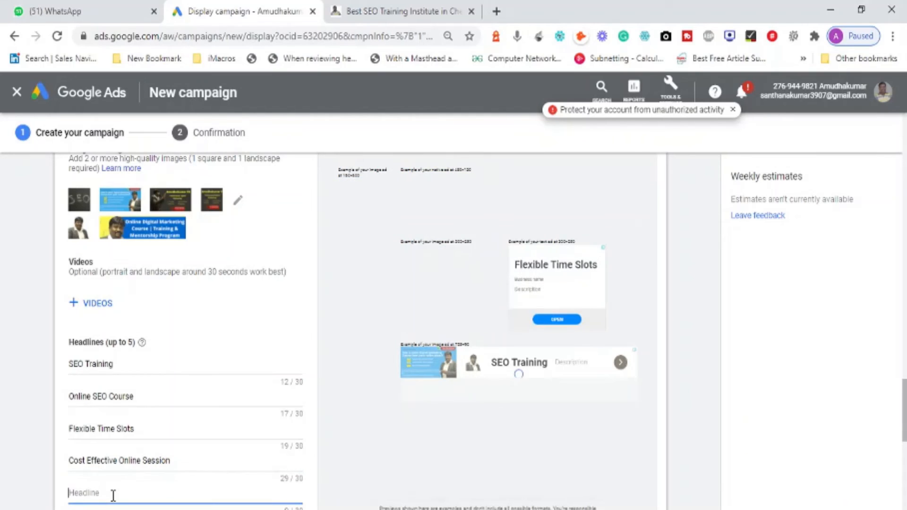
{"action": "type", "text": "100"}
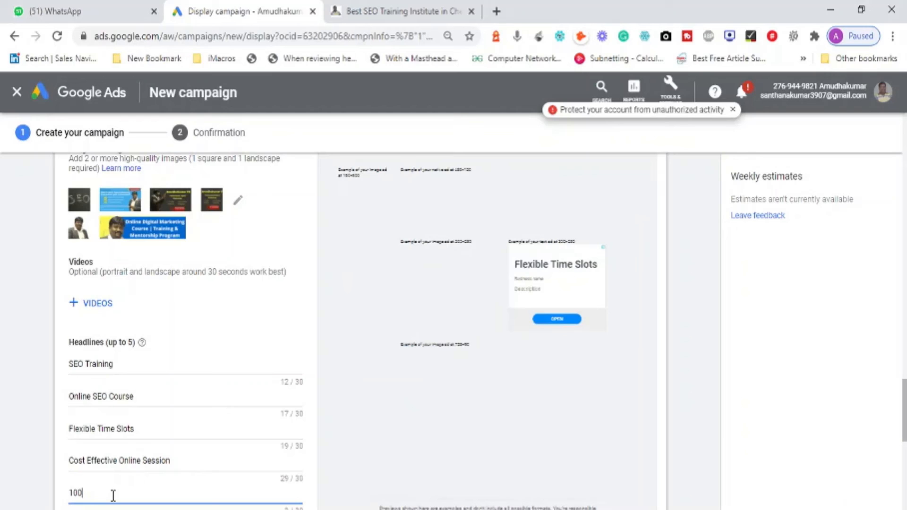
{"action": "type", "text": "% PRactical"}
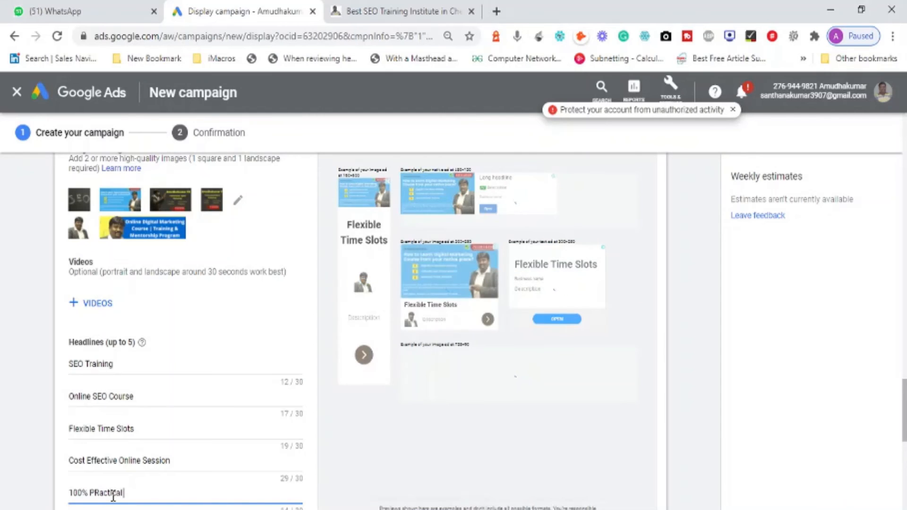
{"action": "type", "text": " Exposure a"}
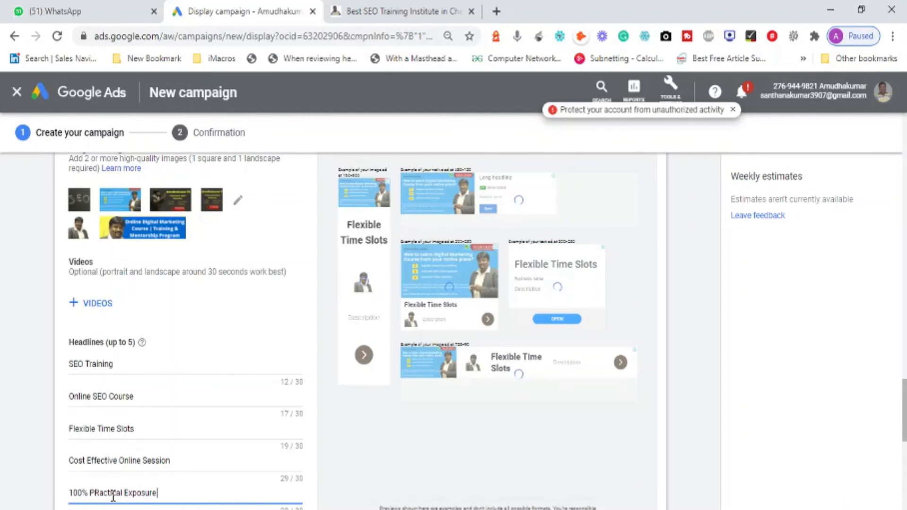
{"action": "key", "text": "BackSpace"}
{"action": "key", "text": "BackSpace"}
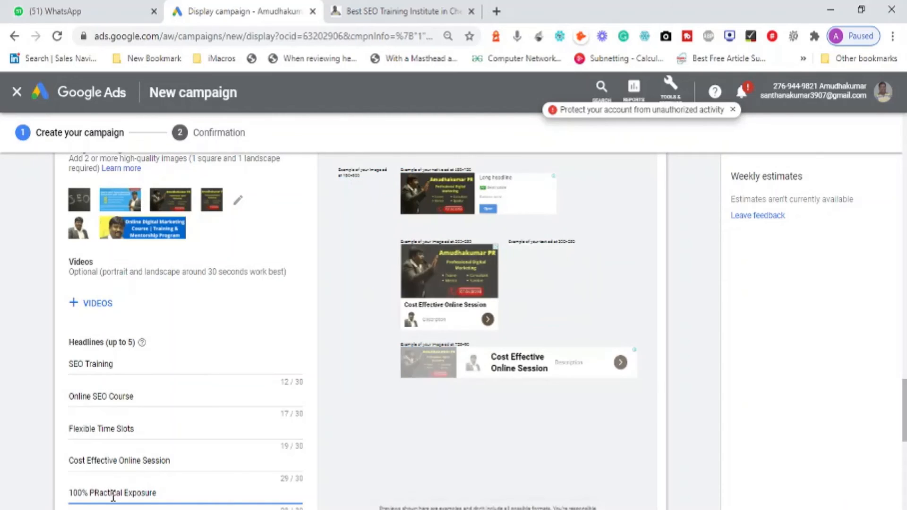
{"action": "left_click", "coordinate": [100, 492]}
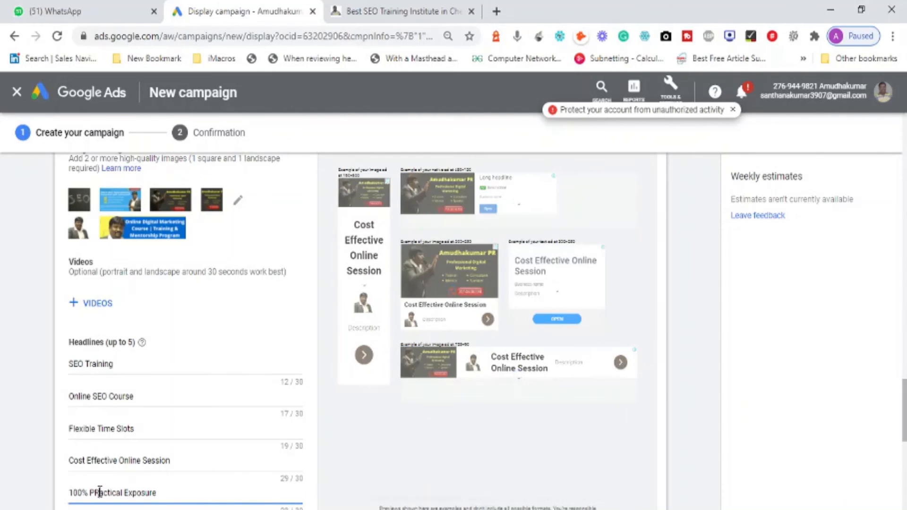
{"action": "key", "text": "BackSpace"}
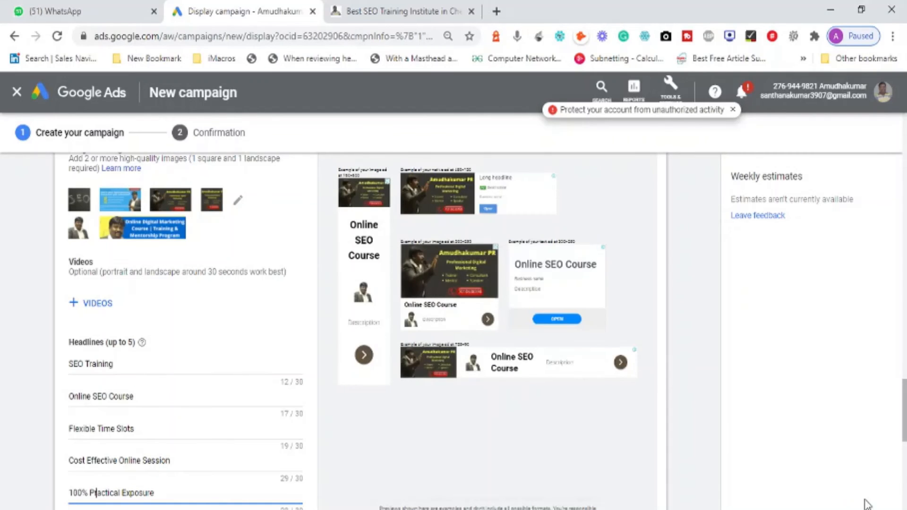
{"action": "type", "text": "r"}
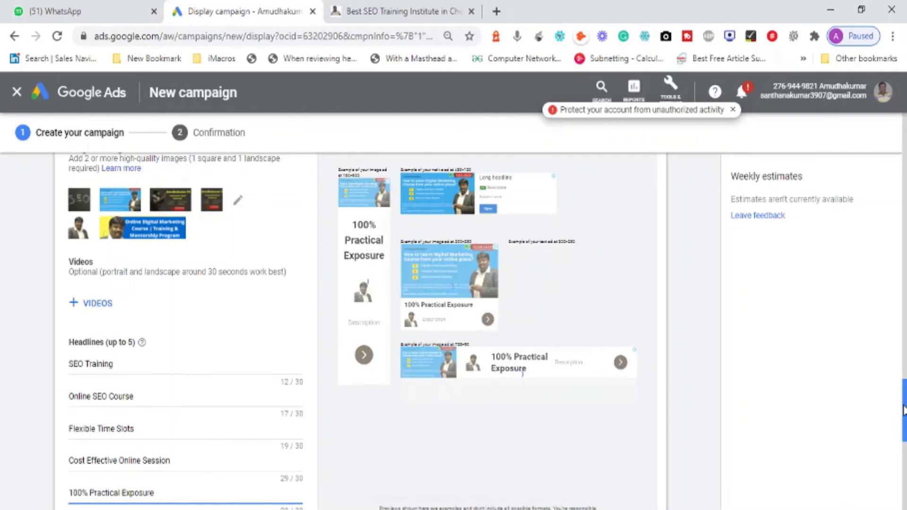
Enter "LEarn SEO from an Expert in teaching you the concepts and makes tham light" as the ad's long headline
{"action": "left_click_drag", "start_coordinate": [902, 409], "coordinate": [904, 460]}
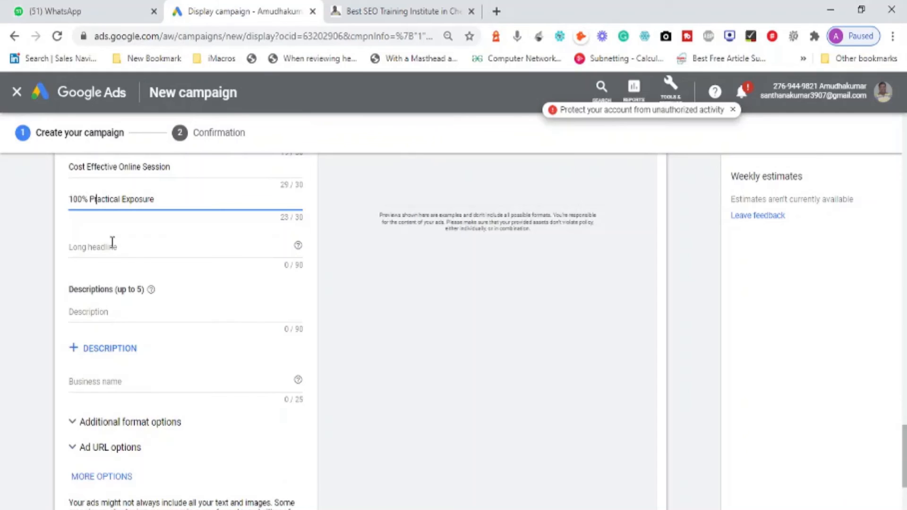
{"action": "left_click", "coordinate": [106, 250]}
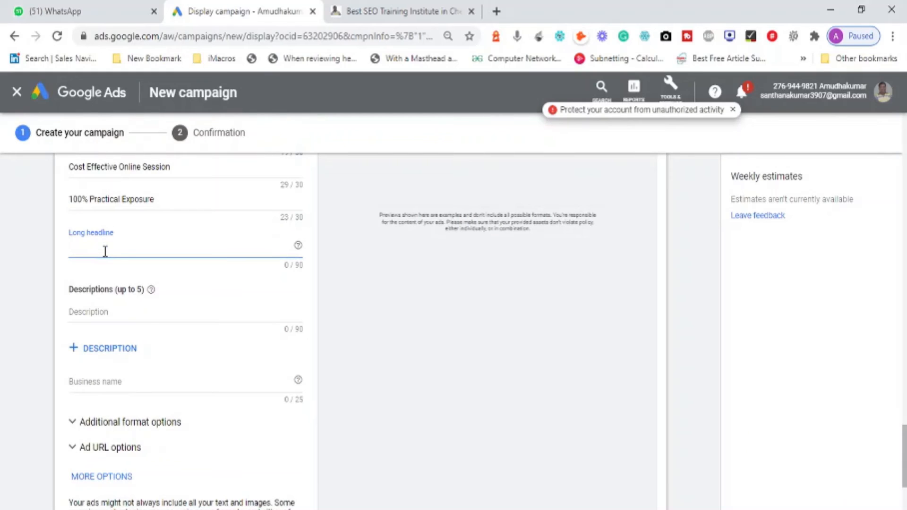
{"action": "type", "text": "LEarn SEO i"}
{"action": "type", "text": "rom an"}
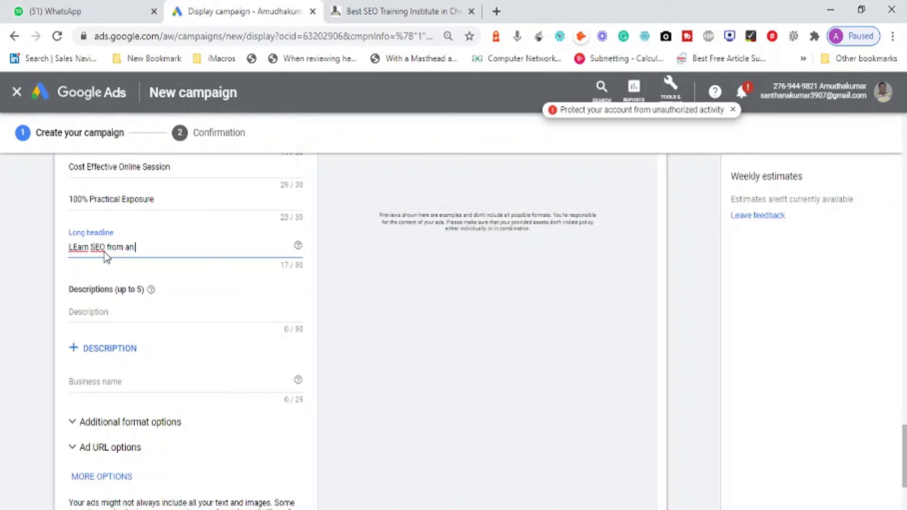
{"action": "type", "text": " Expert"}
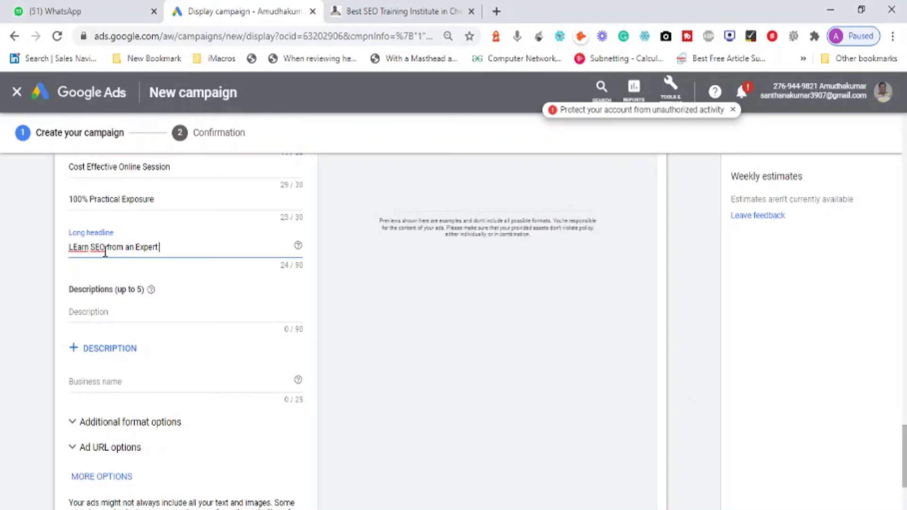
{"action": "type", "text": " in teaching ou"}
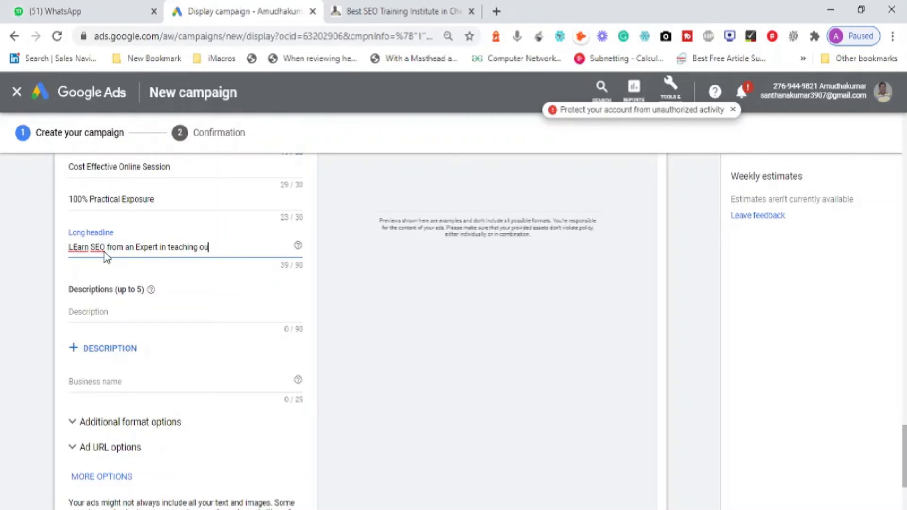
{"action": "type", "text": " you the"}
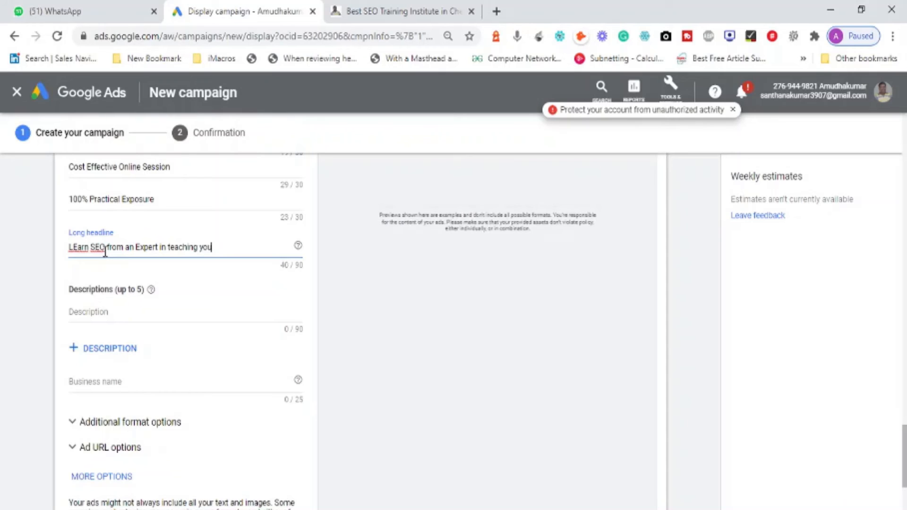
{"action": "type", "text": " concepts and makes tha"}
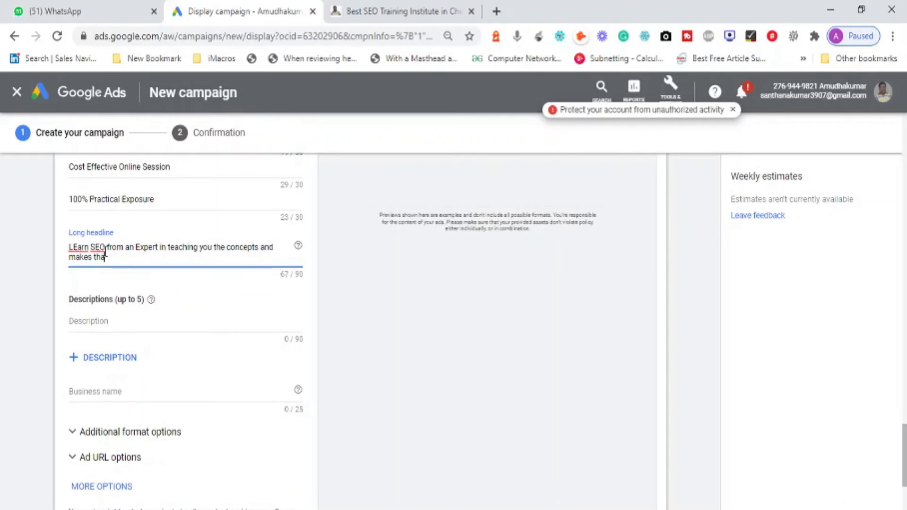
{"action": "type", "text": "t"}
{"action": "type", "text": " light"}
Correct the long headline by replacing "LEarn" with "Learn" and "tham" with "than"
{"action": "double_click", "coordinate": [80, 245]}
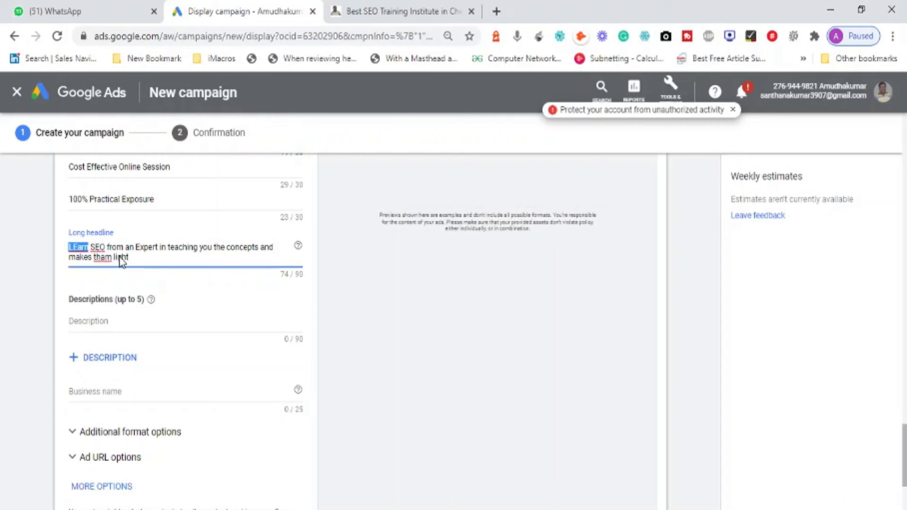
{"action": "type", "text": "Learn"}
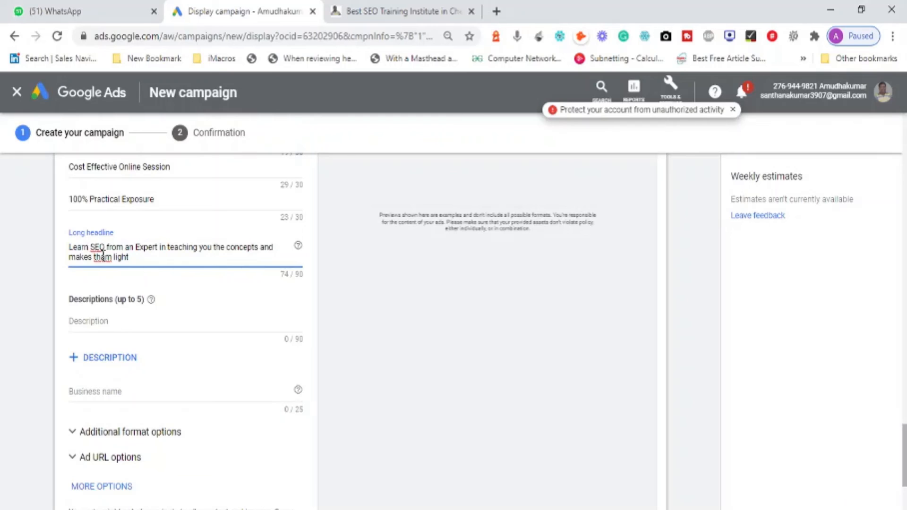
{"action": "double_click", "coordinate": [103, 257]}
{"action": "type", "text": "than"}
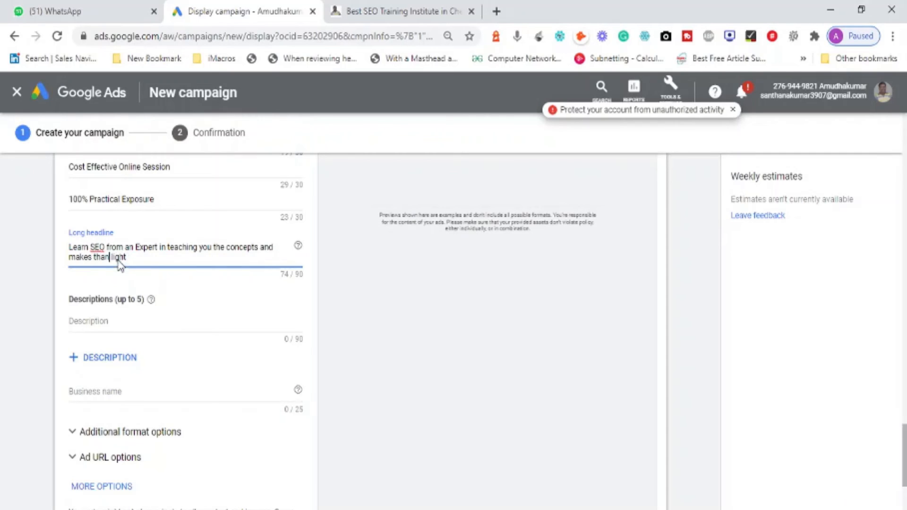
{"action": "left_click", "coordinate": [149, 257]}
Add the suggested descriptions "Best SEO Training Institute in Chennai with Top Institutes" and "A Complete Guide for Digital Marketing Training in Chennai"
{"action": "left_click", "coordinate": [126, 325]}
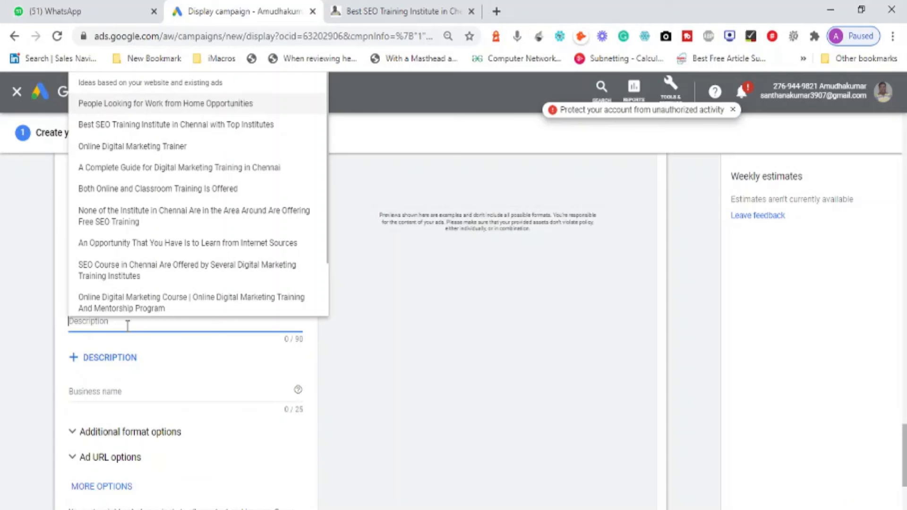
{"action": "left_click", "coordinate": [164, 125]}
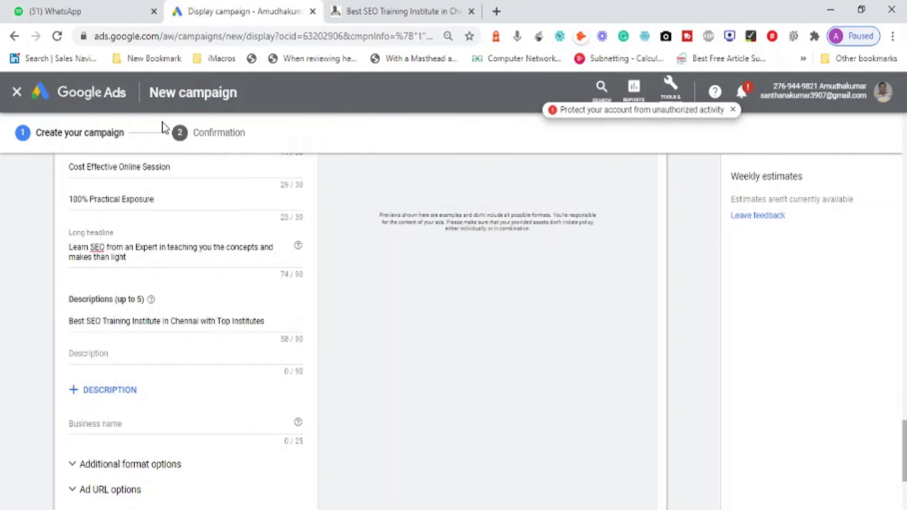
{"action": "left_click", "coordinate": [132, 353]}
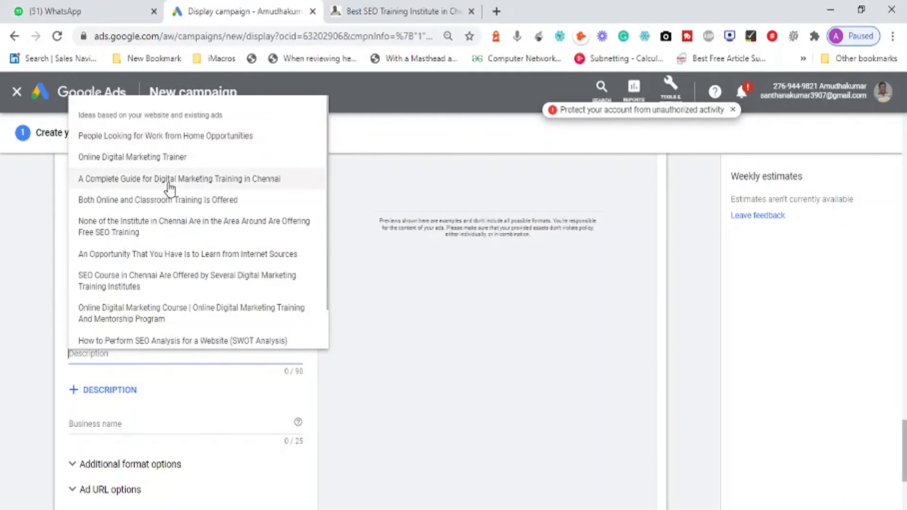
{"action": "left_click", "coordinate": [170, 182]}
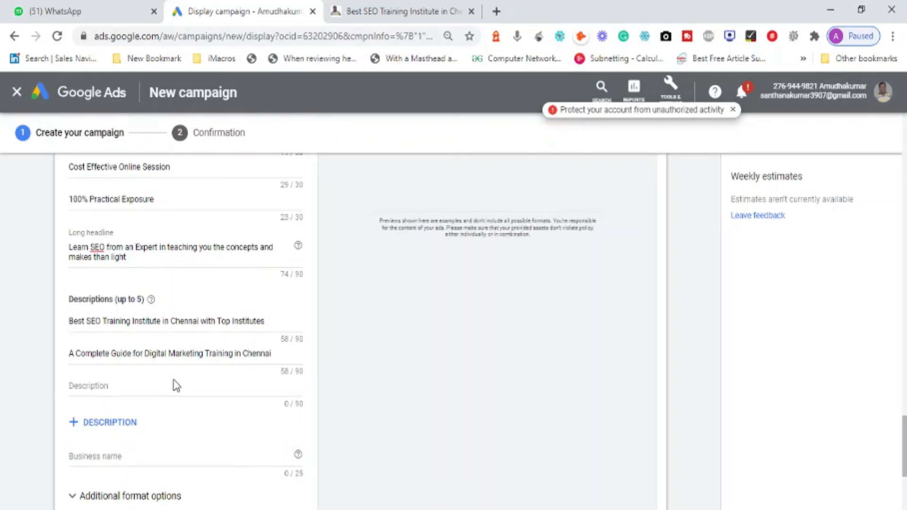
Add the suggested descriptions "SEO Course in Chennai Are Offered by Several Digital Marketing Training Institutes" and "Both Online and Classroom Training Is Offered"
{"action": "left_click", "coordinate": [115, 386]}
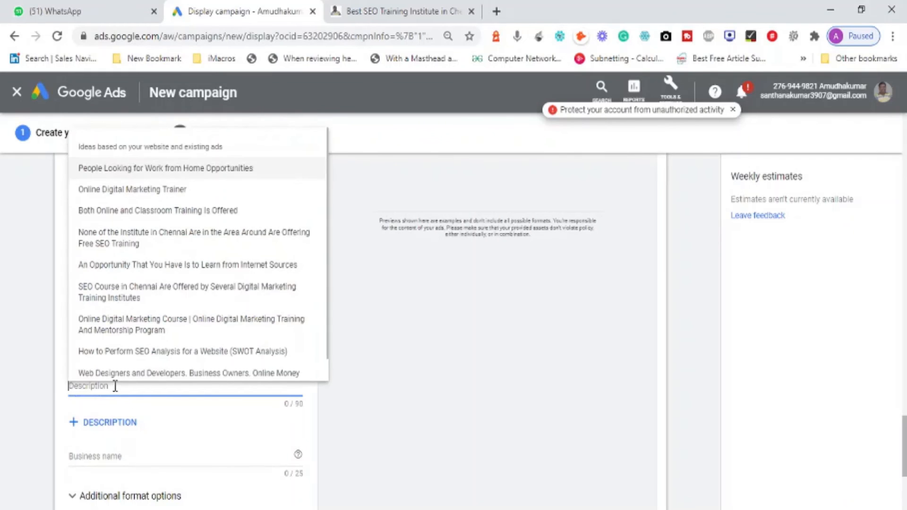
{"action": "left_click", "coordinate": [176, 290]}
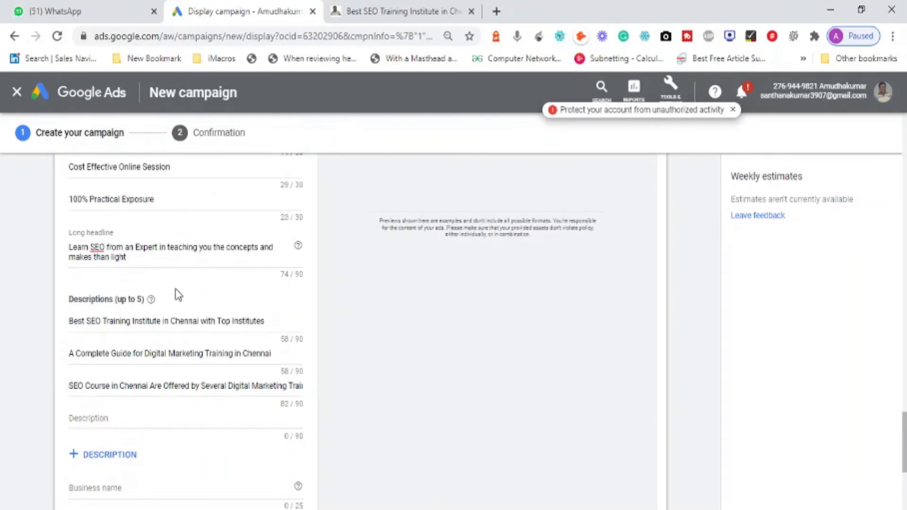
{"action": "left_click", "coordinate": [92, 420]}
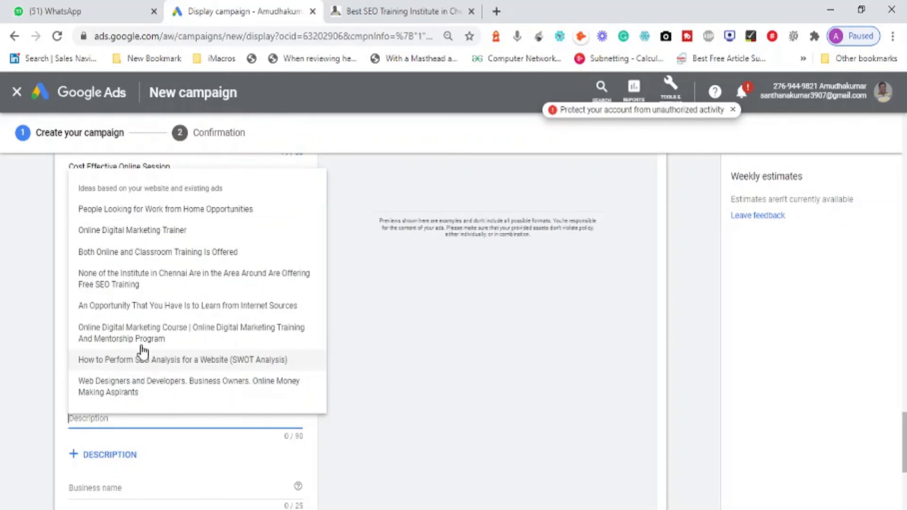
{"action": "left_click", "coordinate": [120, 253]}
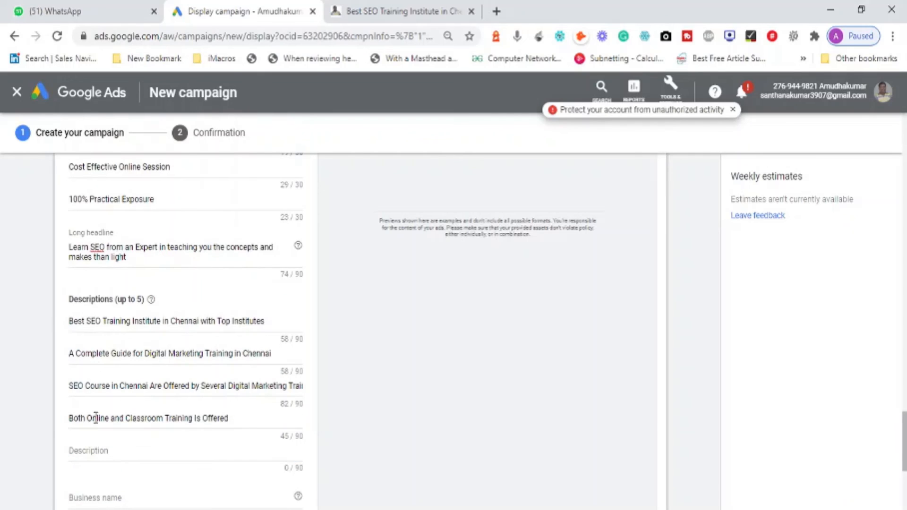
Add the suggestion "People Looking for Work from Home Opportunities" as the fifth description and enter the trainer's name as the business name
{"action": "left_click", "coordinate": [86, 451]}
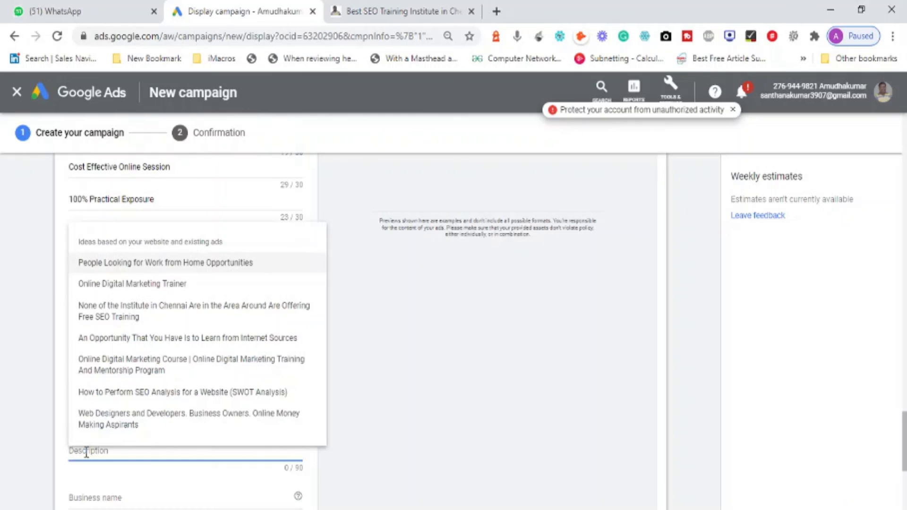
{"action": "left_click", "coordinate": [184, 263]}
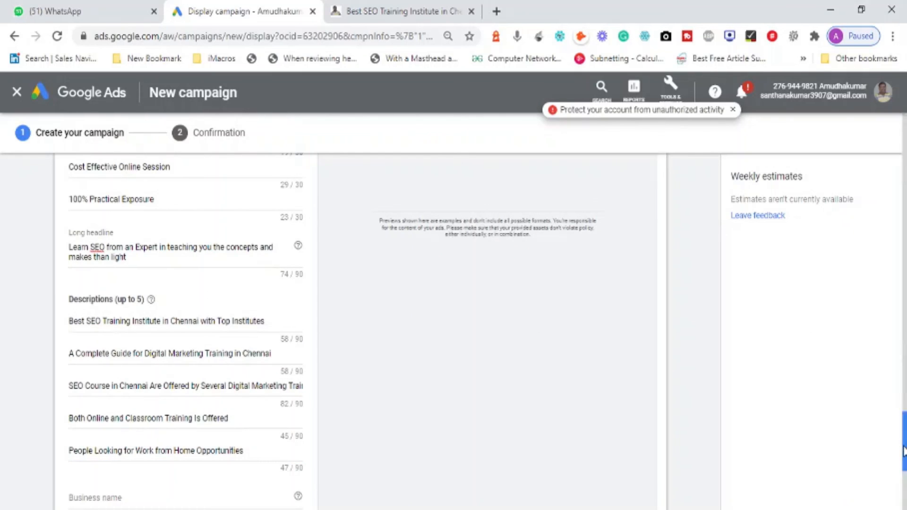
{"action": "left_click_drag", "start_coordinate": [903, 451], "coordinate": [904, 470]}
{"action": "left_click", "coordinate": [148, 387]}
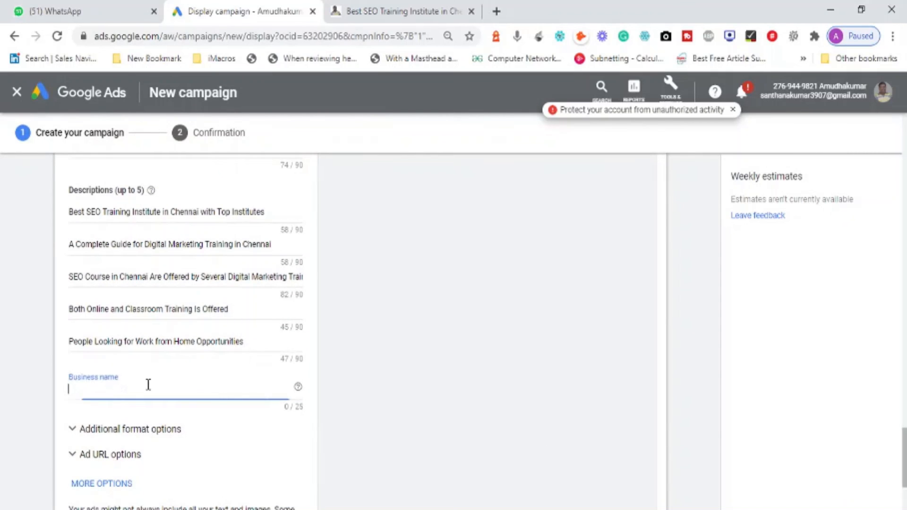
{"action": "type", "text": "Amudhak"}
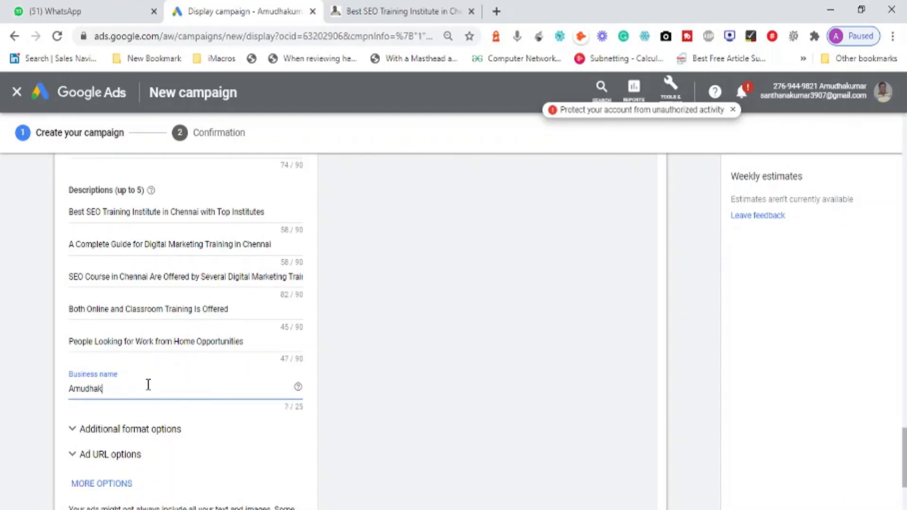
{"action": "type", "text": "umar"}
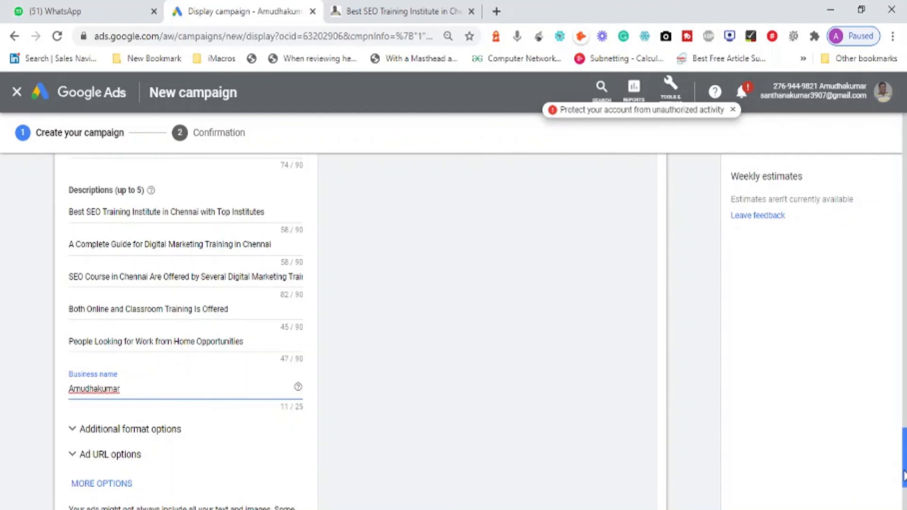
Enlarge the ad preview, pause its rotation and examine the image and native ad examples in their different sizes
{"action": "scroll", "coordinate": [904, 480], "scroll_direction": "down", "scroll_amount": 5}
{"action": "left_click_drag", "start_coordinate": [904, 480], "coordinate": [903, 389]}
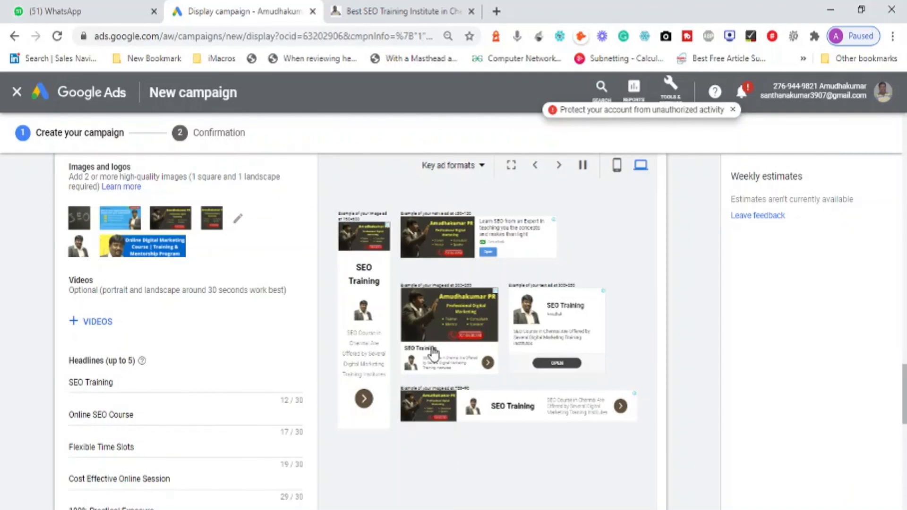
{"action": "left_click", "coordinate": [512, 167]}
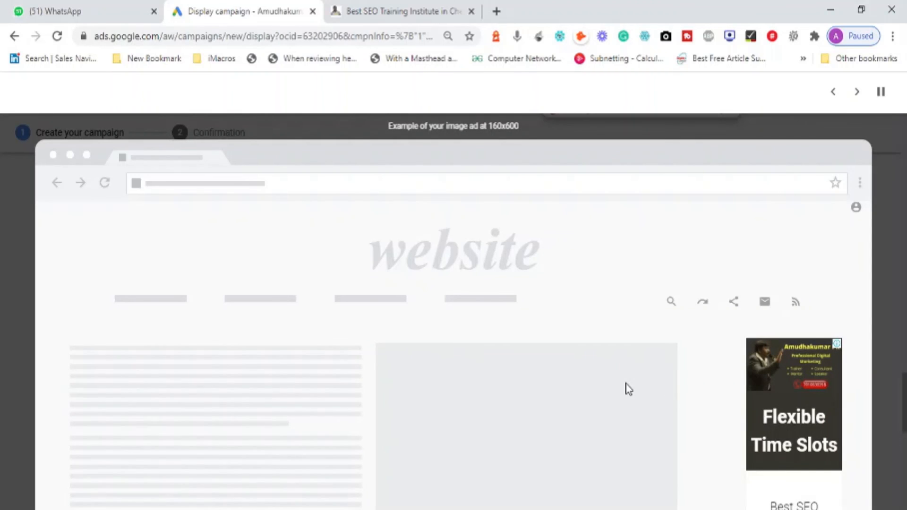
{"action": "left_click", "coordinate": [888, 85]}
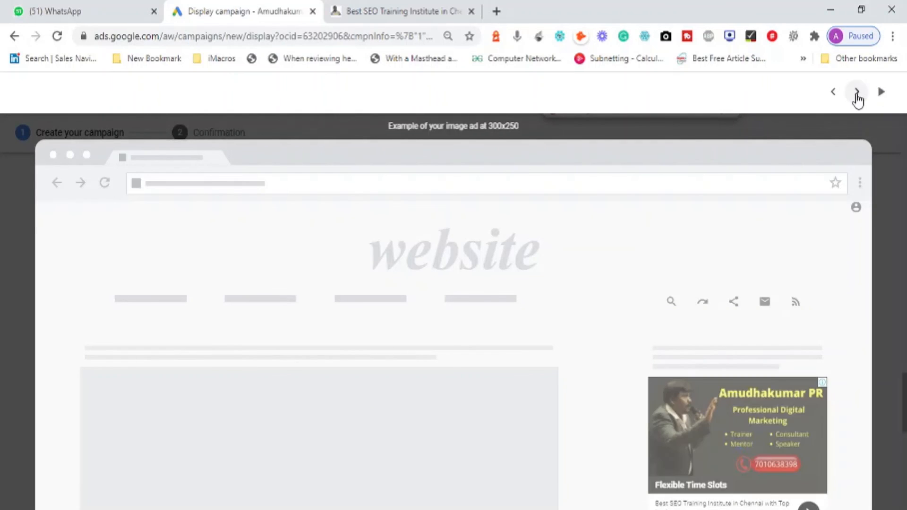
{"action": "left_click", "coordinate": [857, 93]}
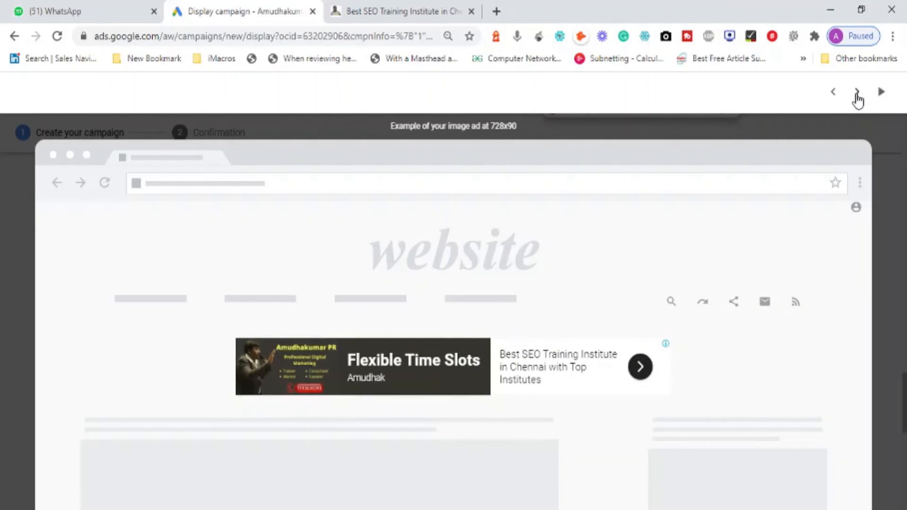
{"action": "left_click", "coordinate": [857, 93]}
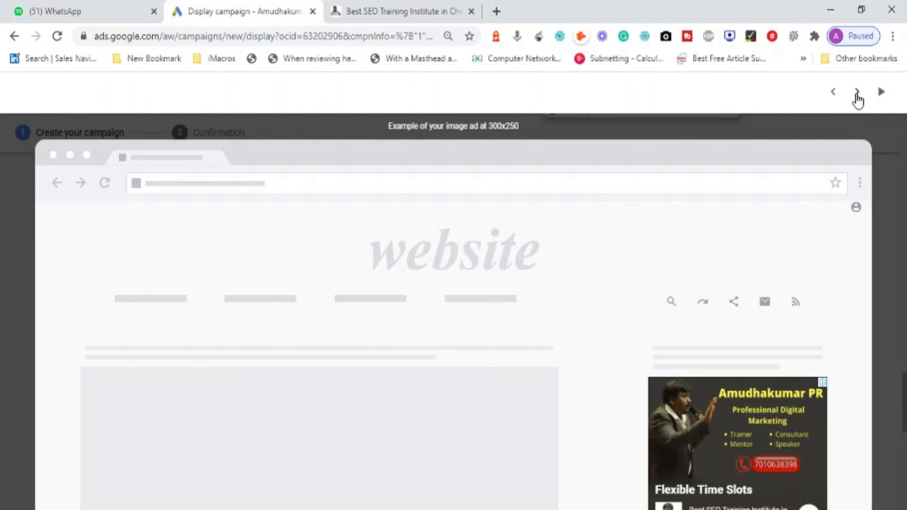
{"action": "left_click", "coordinate": [857, 95]}
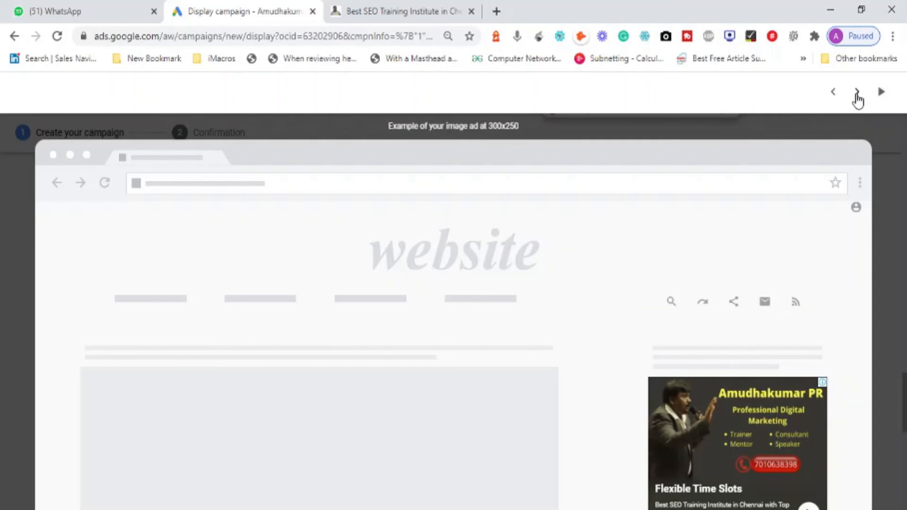
{"action": "left_click", "coordinate": [858, 95]}
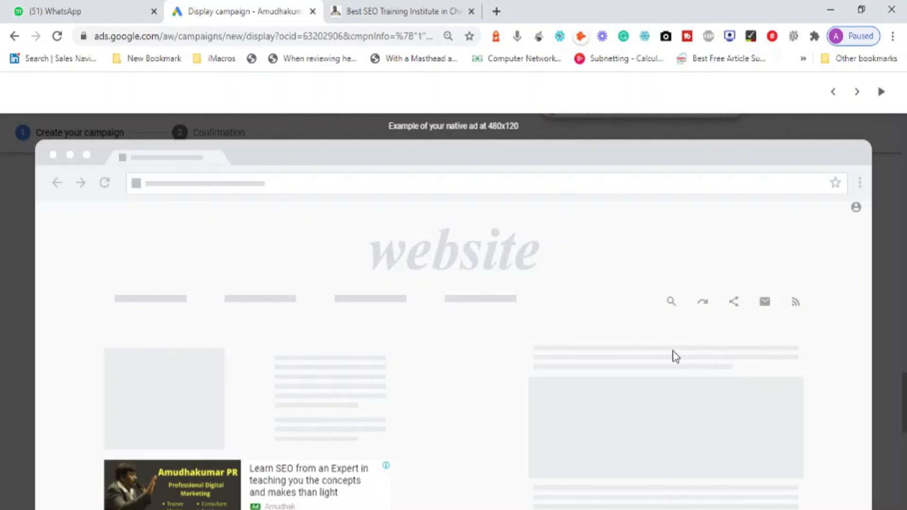
Try to return from the enlarged ad preview to the campaign form and zoom the page out until the whole preview fits
{"action": "left_click", "coordinate": [15, 37]}
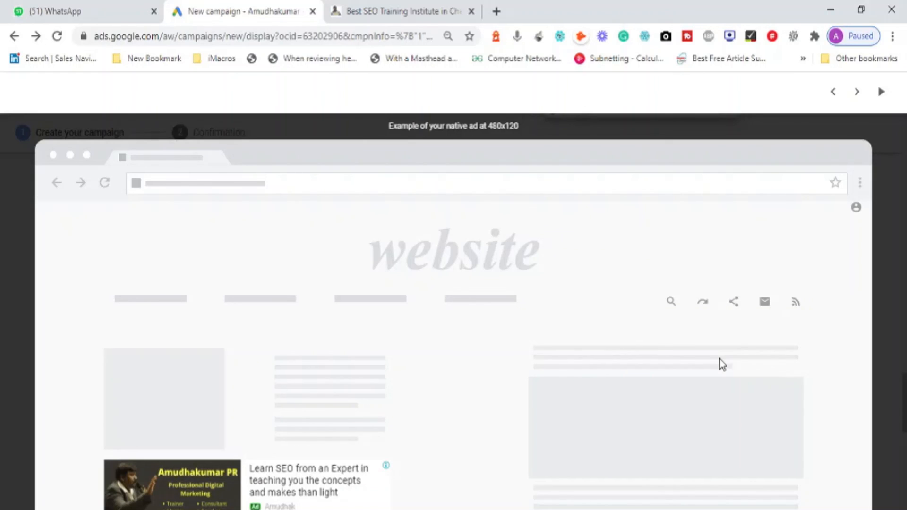
{"action": "key", "text": "ctrl+minus"}
{"action": "key", "text": "ctrl+minus"}
{"action": "key", "text": "ctrl+minus"}
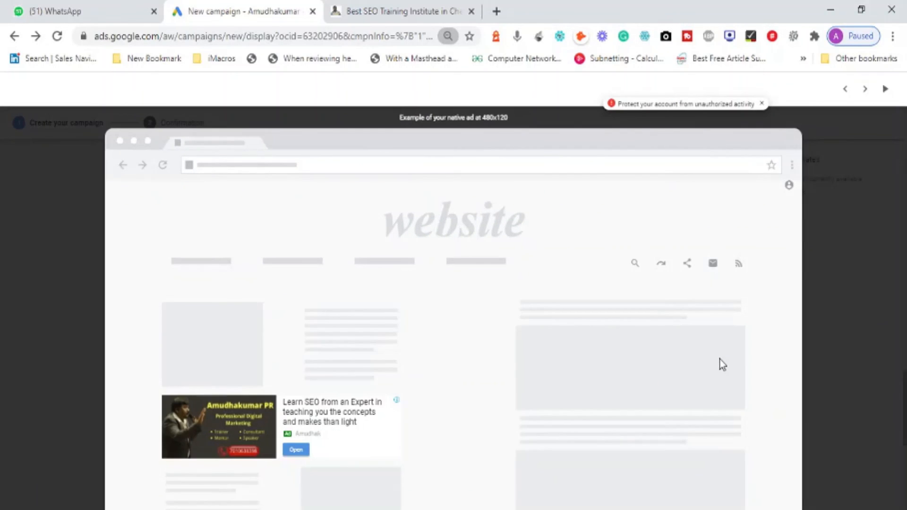
{"action": "key", "text": "ctrl+minus"}
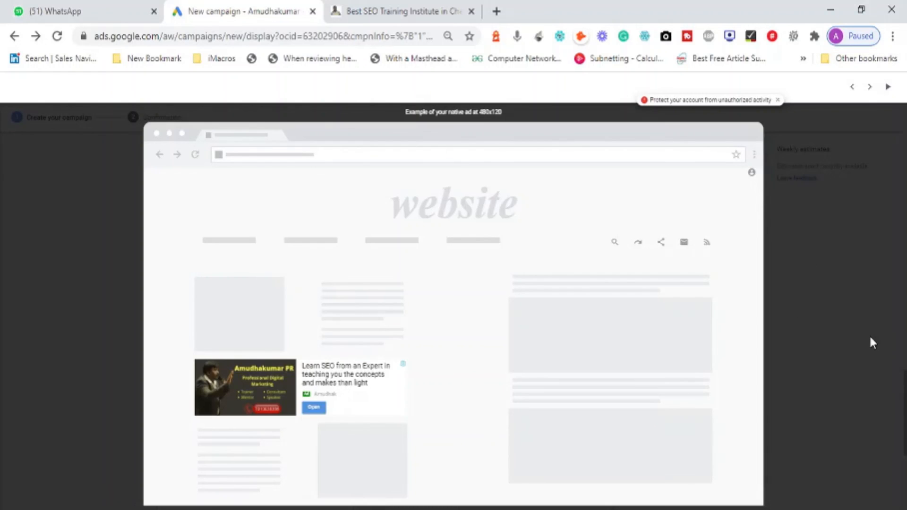
{"action": "key", "text": "ctrl+minus"}
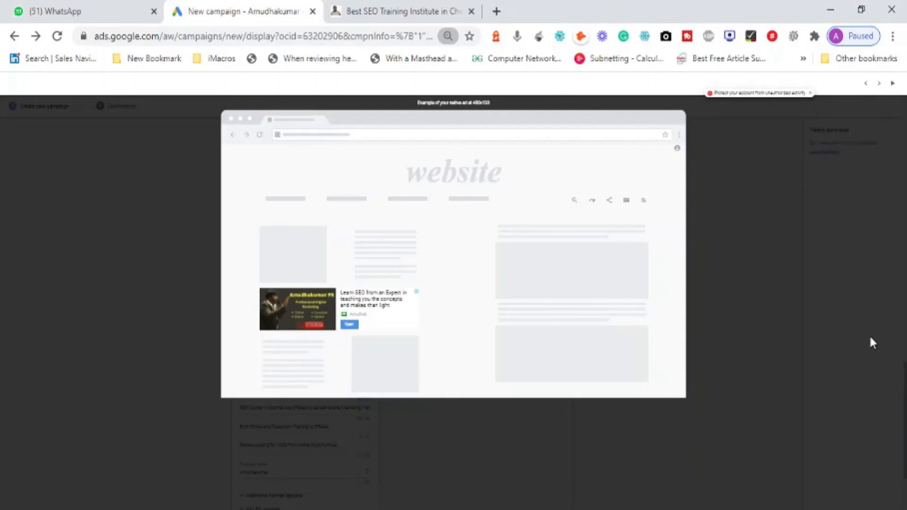